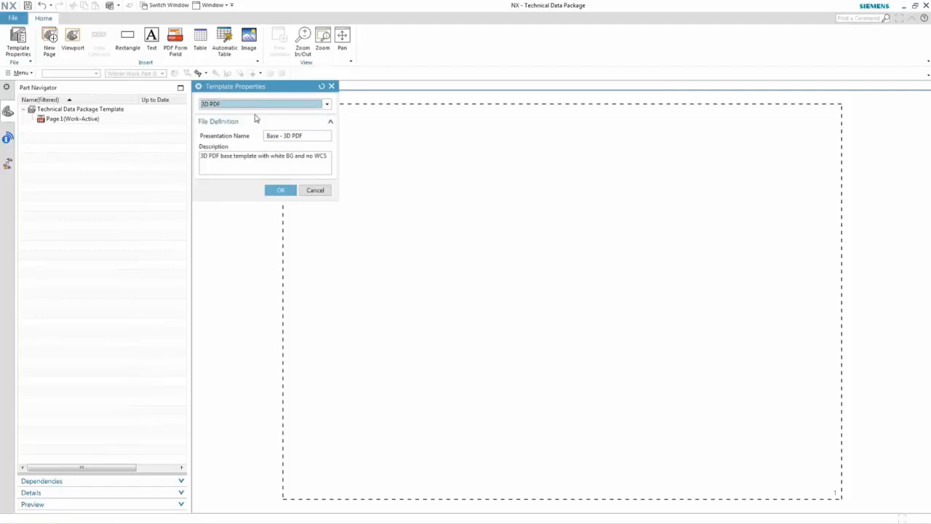
Step: Set the 3D PDF template's presentation name to "demo" and its description to "beta demo"
left_click_drag(304, 136, 184, 124)
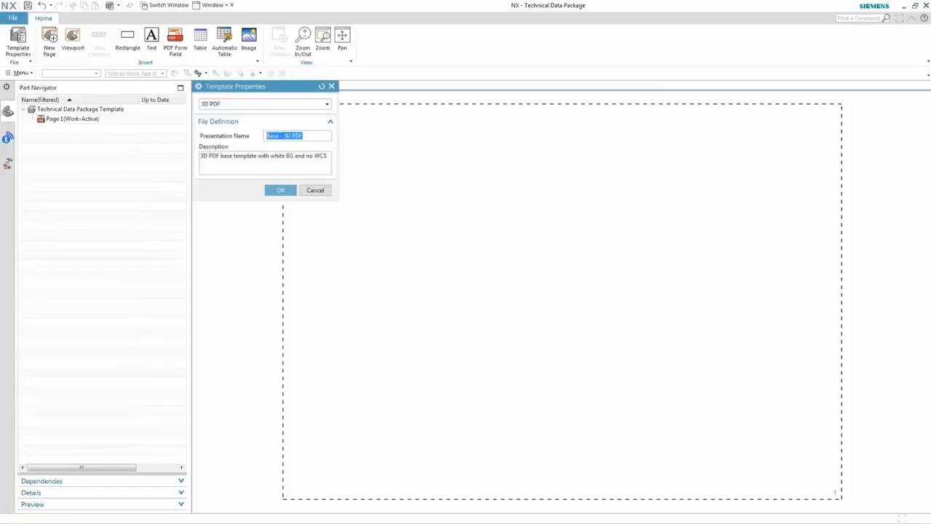
type("demo")
left_click_drag(326, 170, 74, 147)
type("bet")
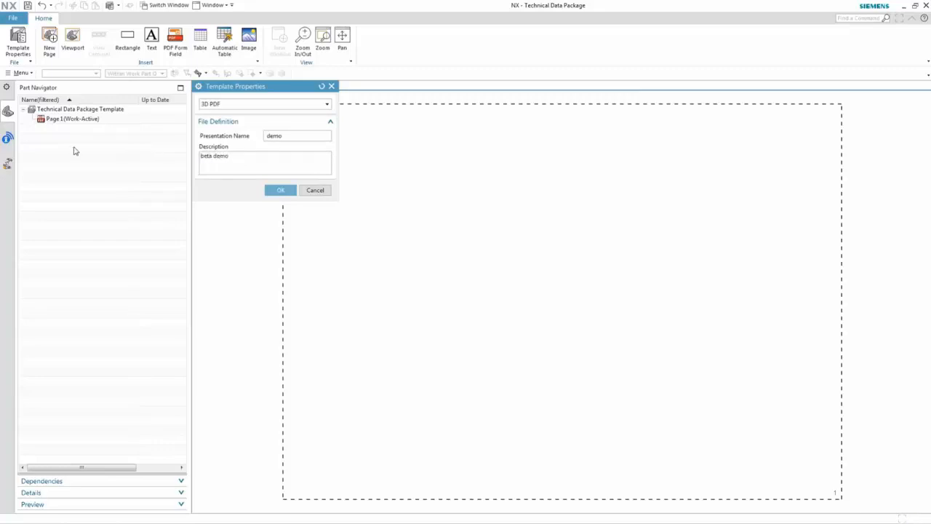
left_click(283, 190)
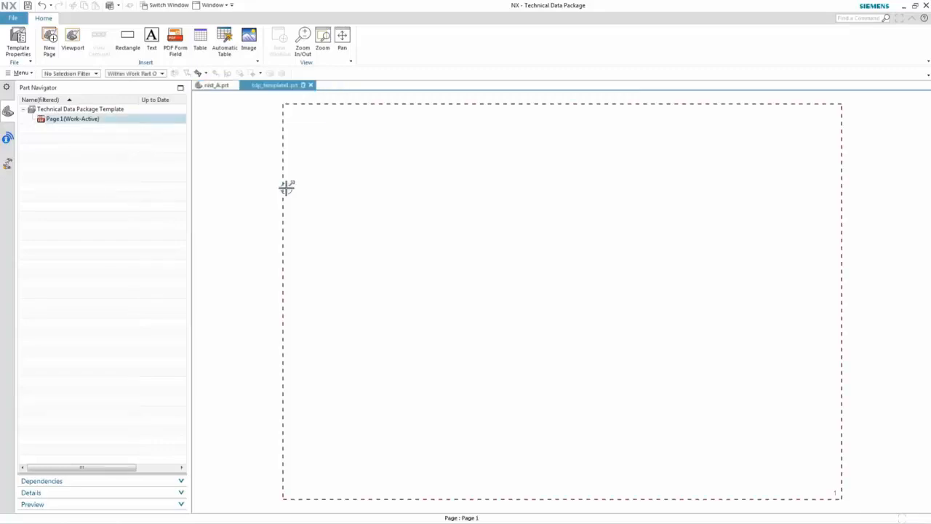
Step: Add an A4 landscape page named Page 2 to the template and make Page 1 the active page
left_click(48, 49)
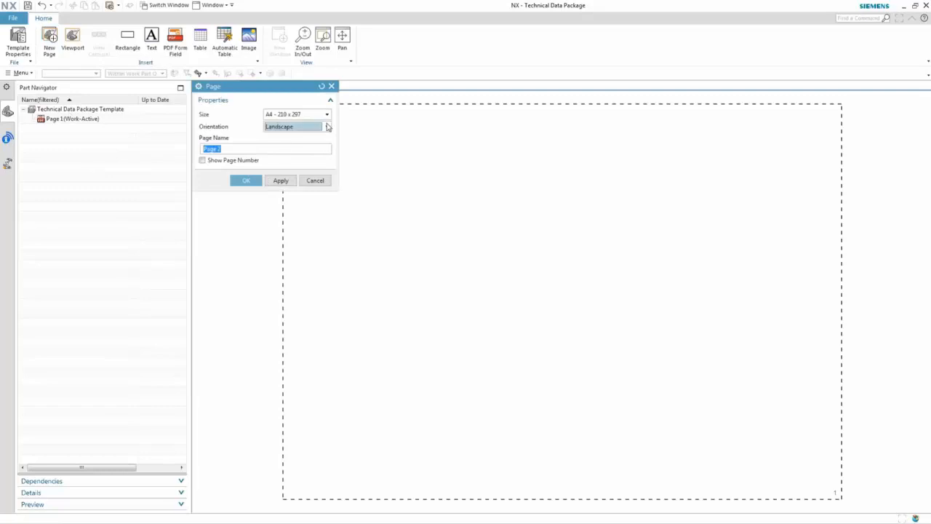
left_click(325, 128)
left_click(239, 123)
left_click(245, 180)
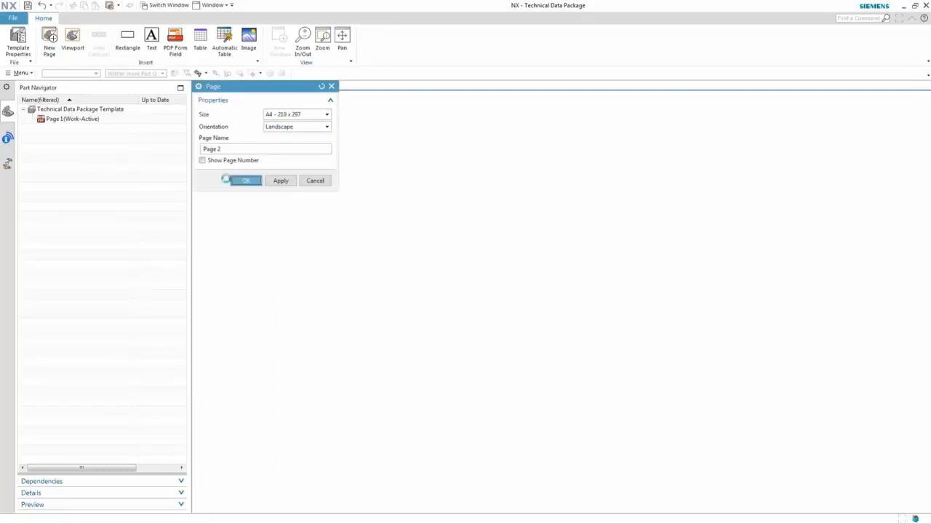
double_click(58, 121)
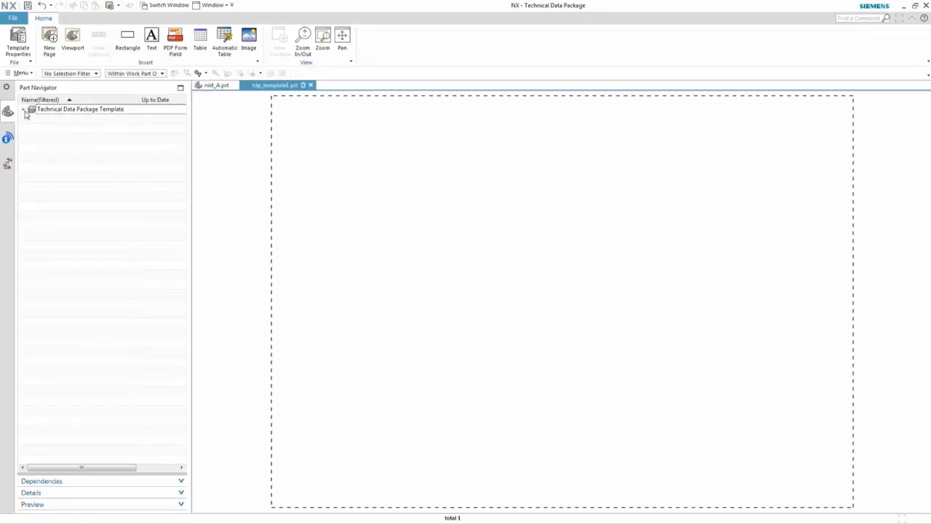
left_click(24, 110)
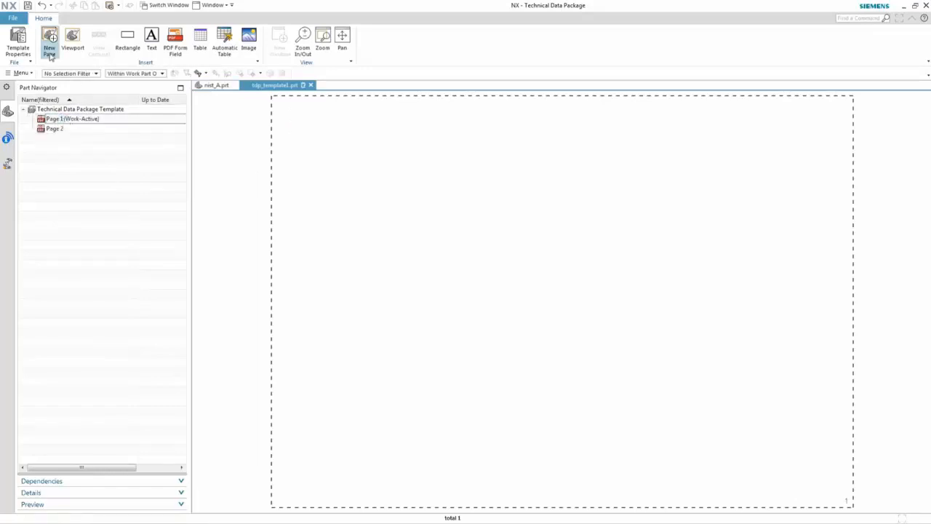
Step: Insert a bordered viewport 100 mm long and 100 mm high on Page 1, centred at X 92, Y 141
left_click(72, 40)
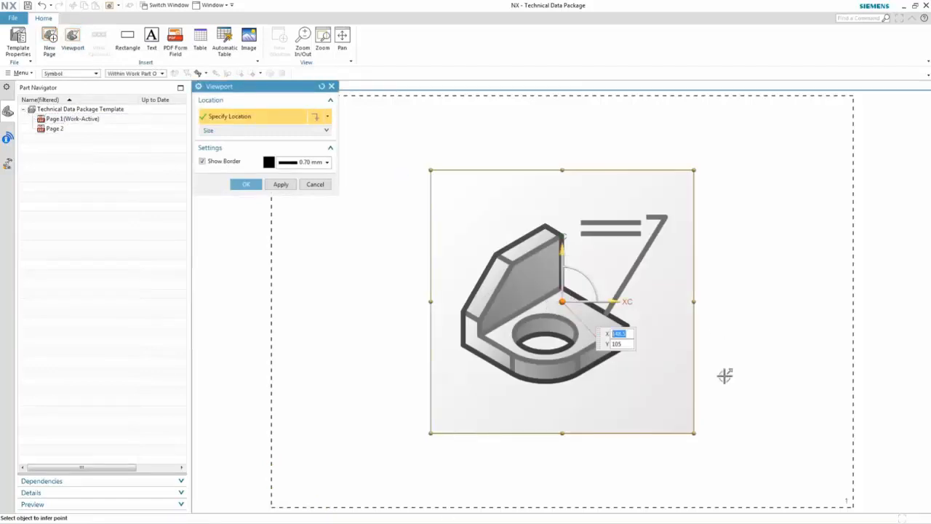
left_click_drag(694, 434, 668, 405)
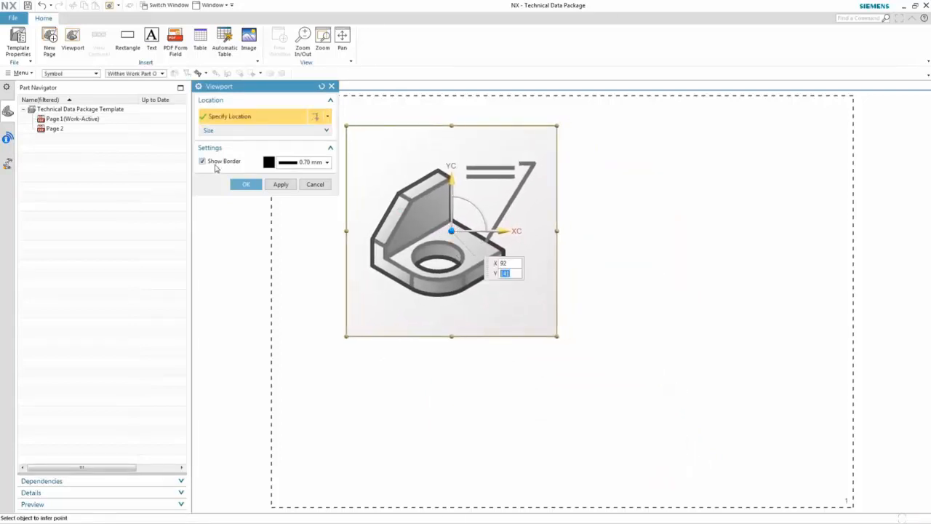
left_click(263, 131)
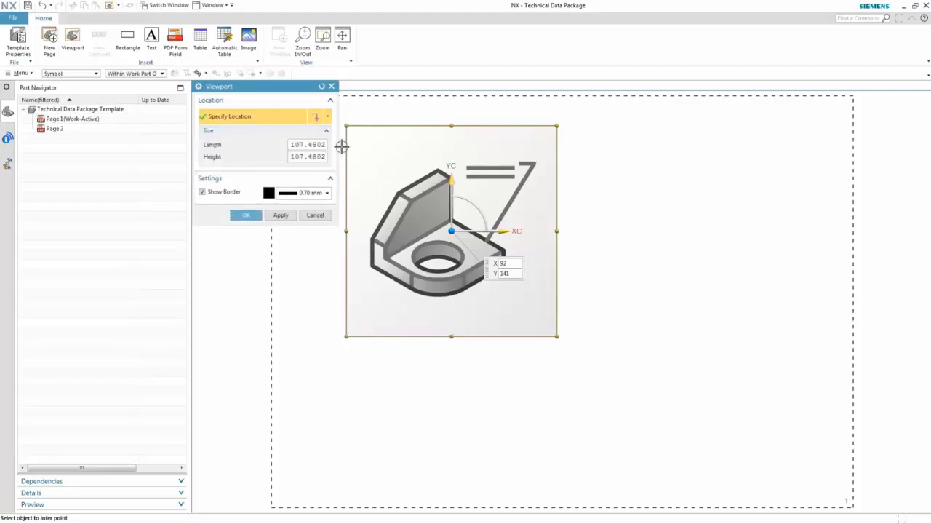
double_click(310, 144)
type("100")
key("Return")
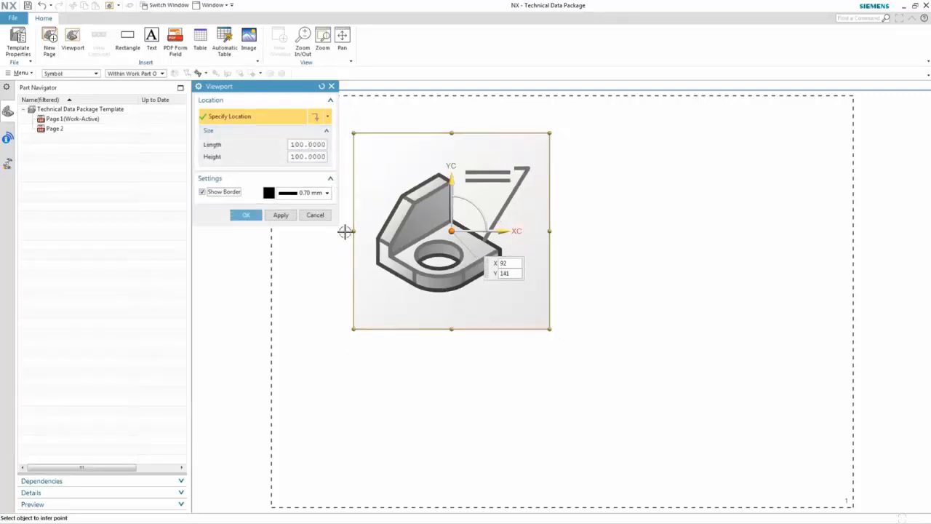
left_click(249, 215)
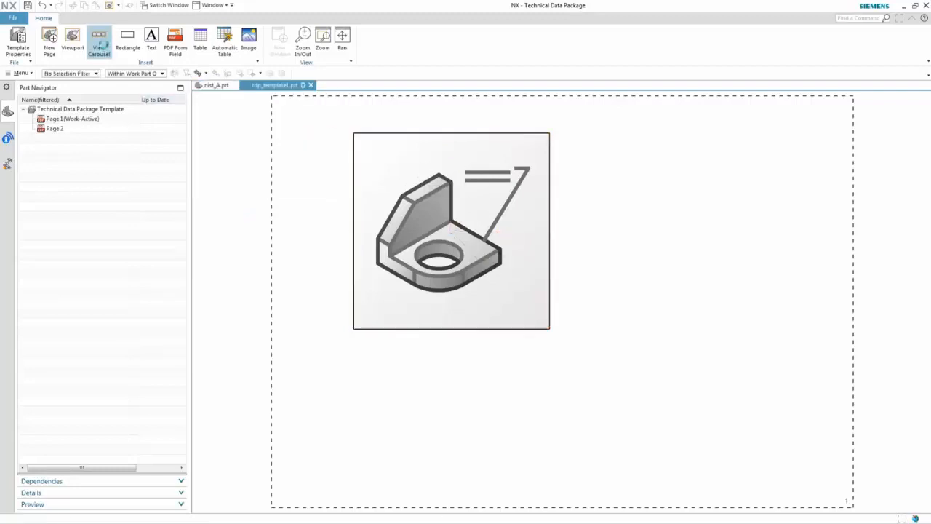
Step: Place a bordered view carousel below the viewport and resize it to 116 mm long
left_click(99, 42)
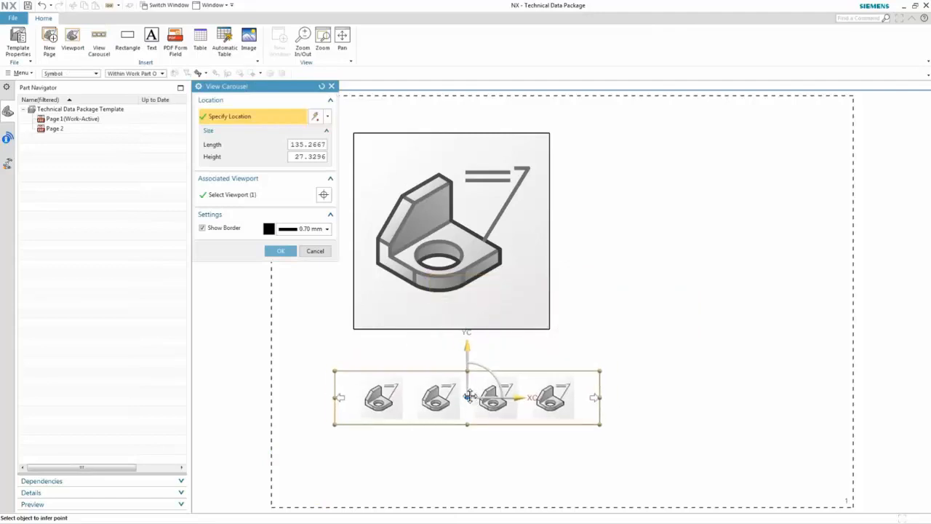
left_click(470, 395)
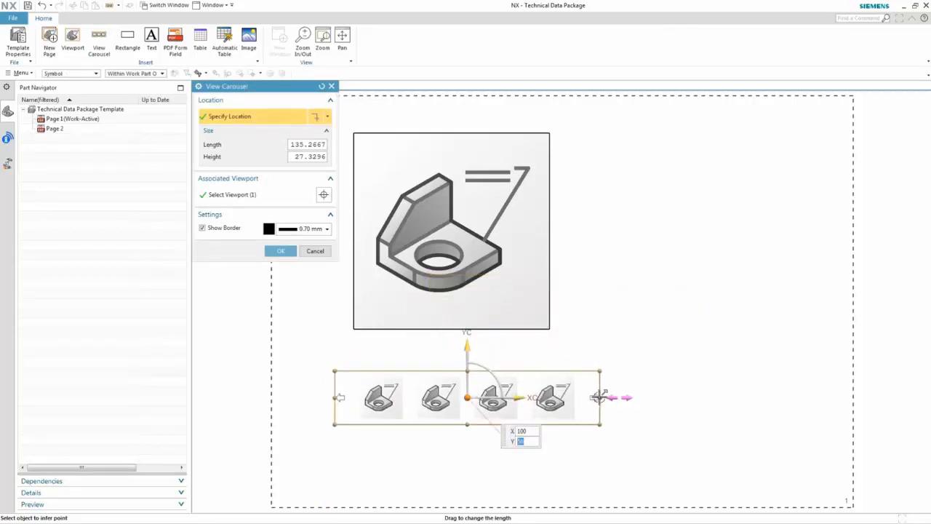
left_click_drag(597, 398, 689, 400)
left_click_drag(634, 410, 579, 401)
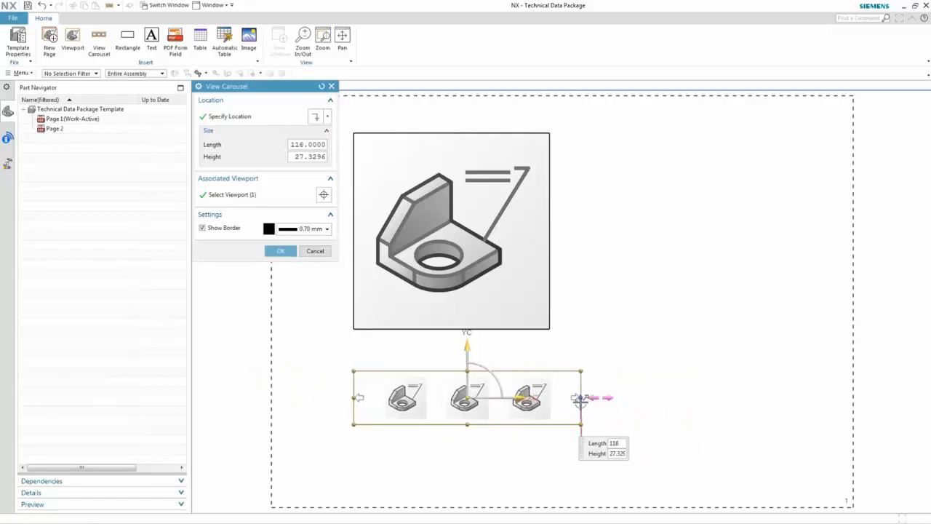
left_click(282, 252)
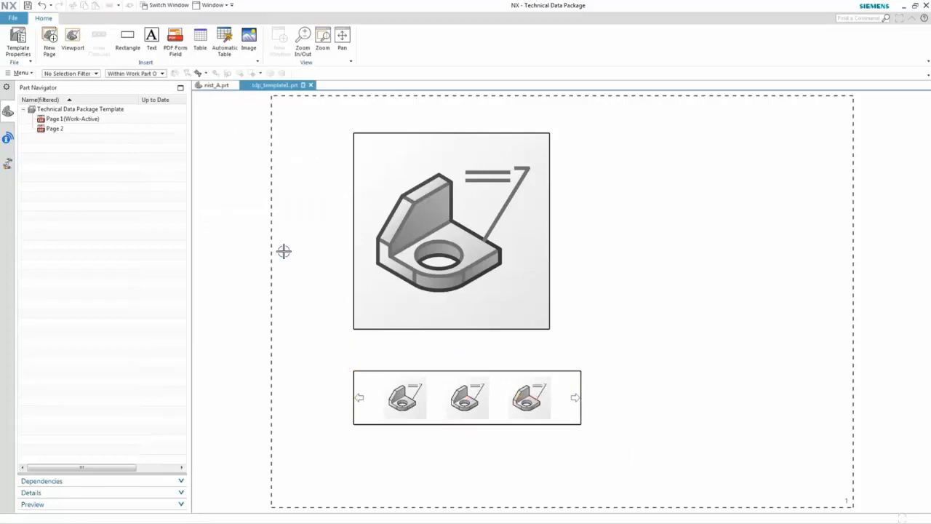
Step: Draw a rectangle 100 mm long and 34 mm high in the lower right corner of the page
left_click(128, 40)
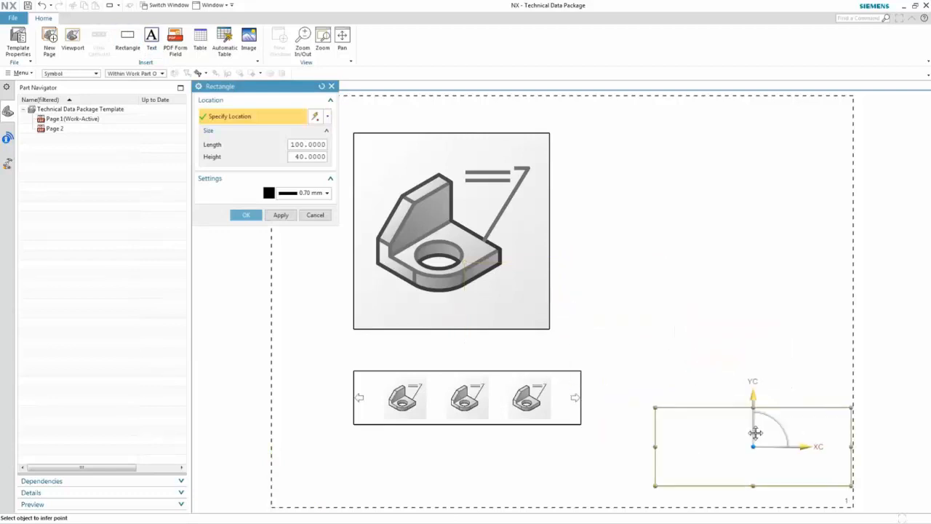
left_click(739, 447)
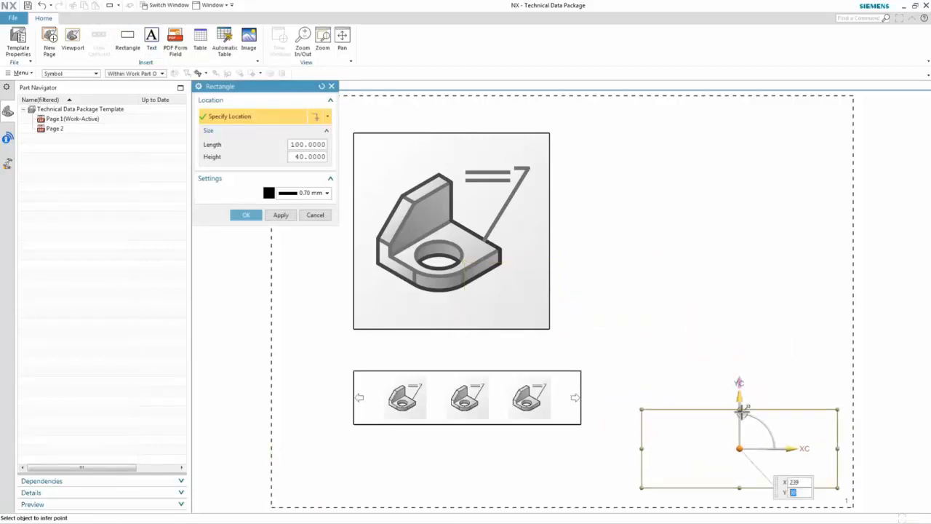
left_click_drag(739, 406, 739, 415)
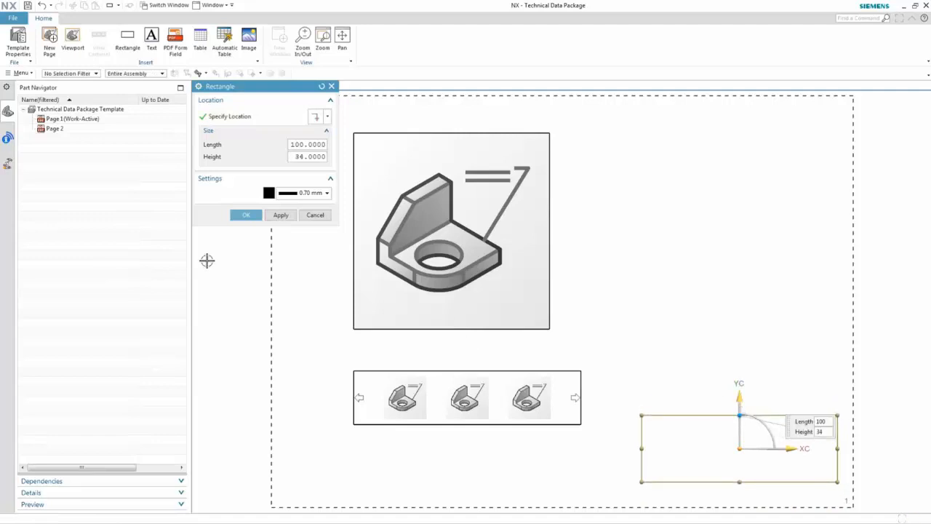
left_click(248, 215)
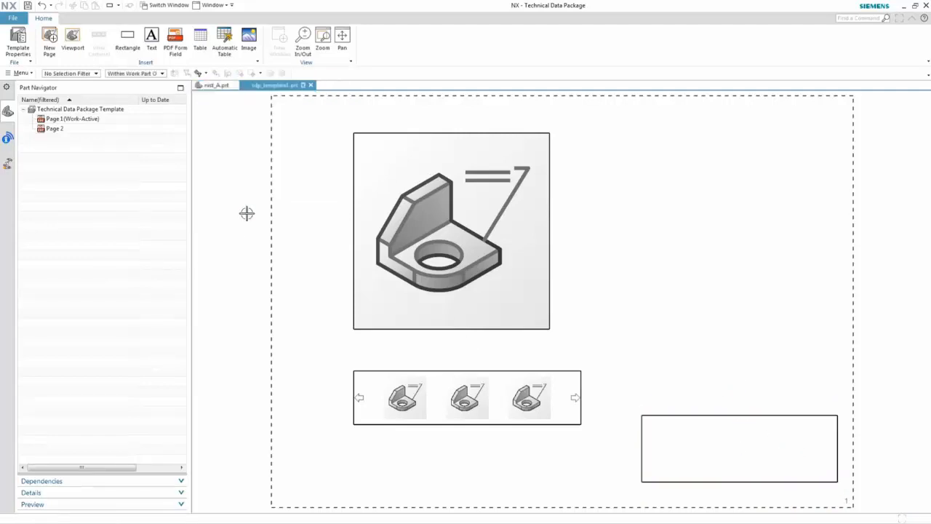
Step: Add static text labels "Name" and "Date" inside the rectangle, with Date below Name
left_click(151, 40)
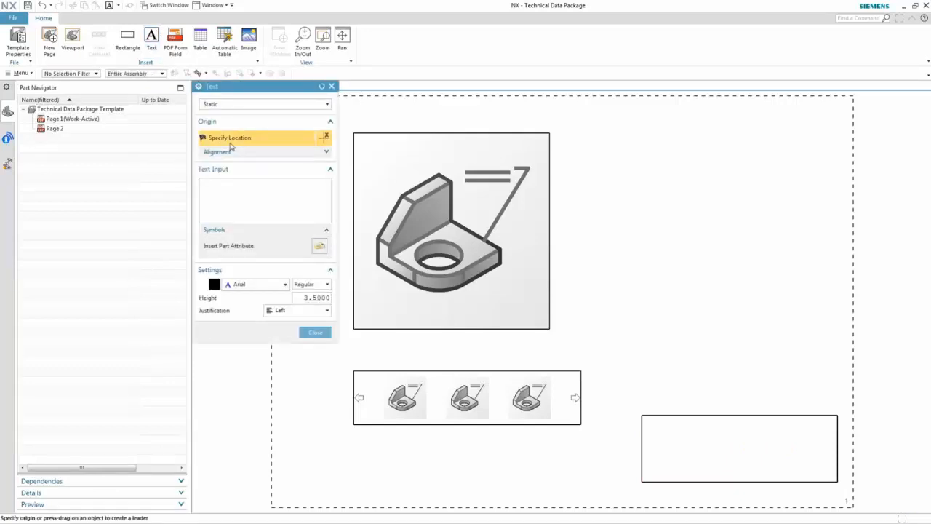
left_click(261, 105)
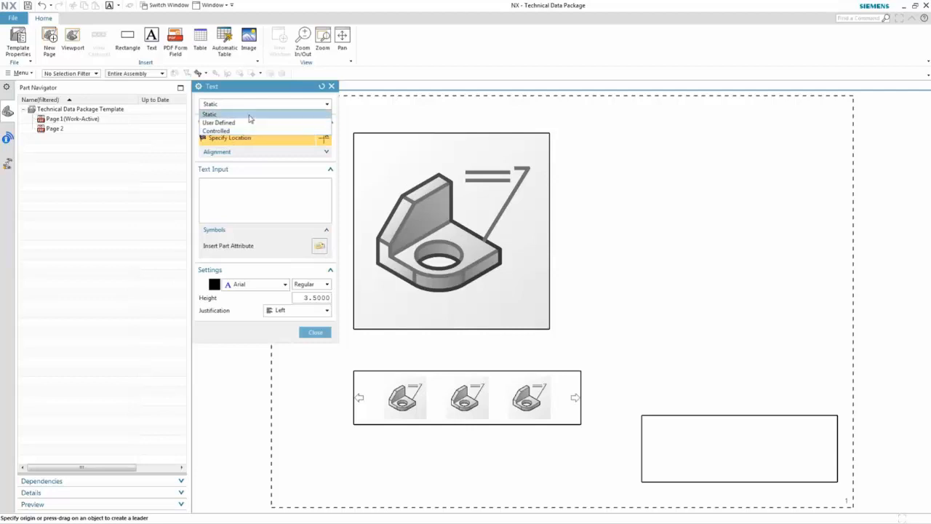
left_click(250, 114)
middle_click_drag(681, 362, 414, 131, "shift")
scroll(422, 237, "up", 4)
middle_click_drag(423, 236, 491, 270, "shift")
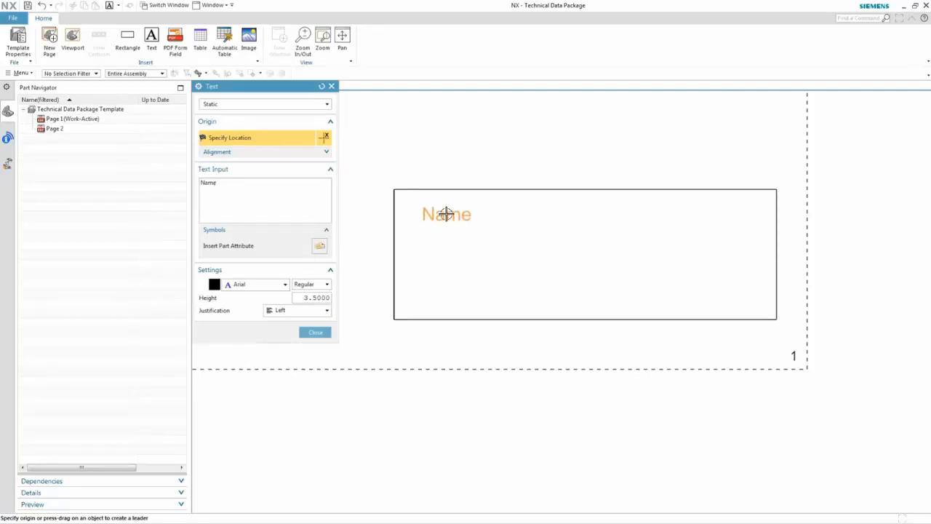
left_click(448, 212)
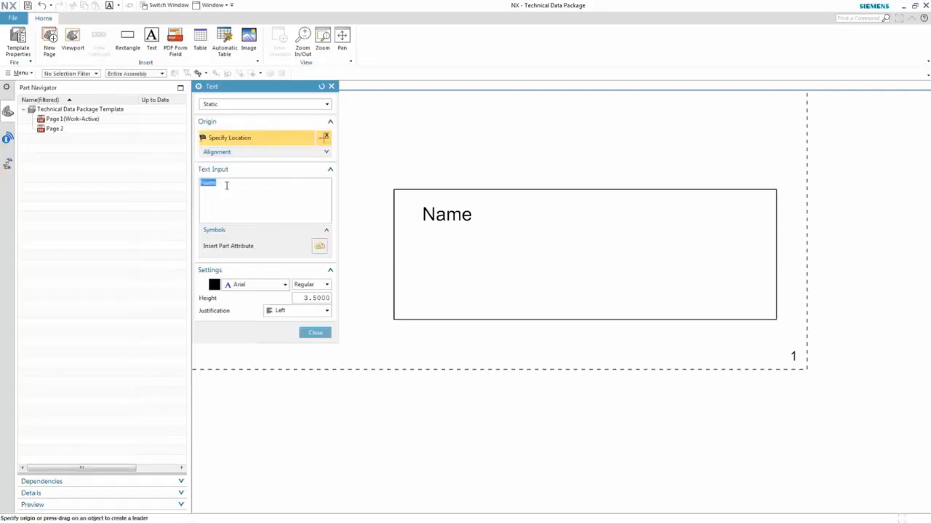
type("Date")
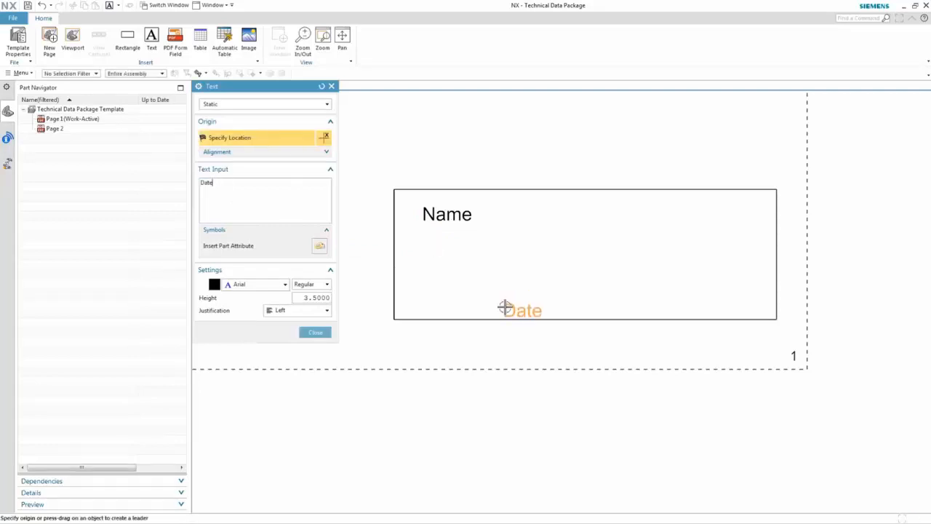
left_click(451, 281)
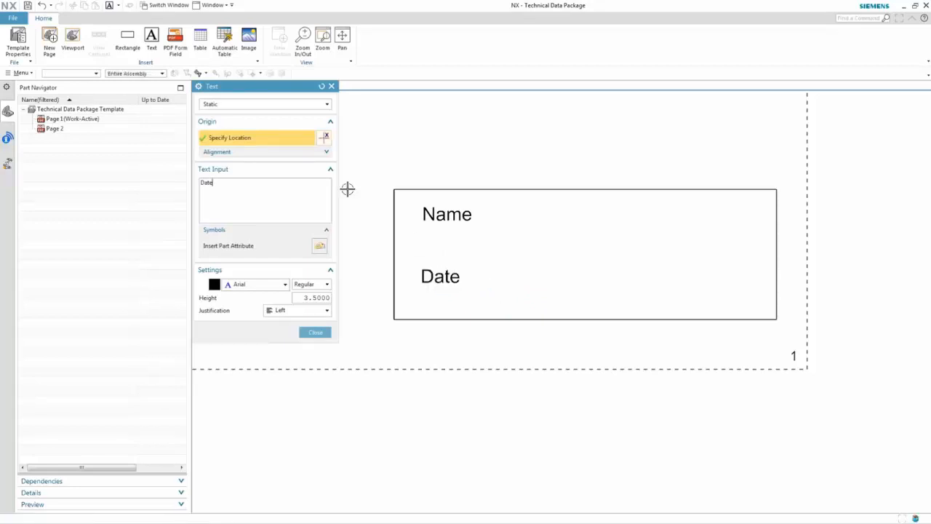
Step: Add a user-defined text field labelled "Date" with the text MM/DD/YYYY beside the static Date label
left_click(238, 107)
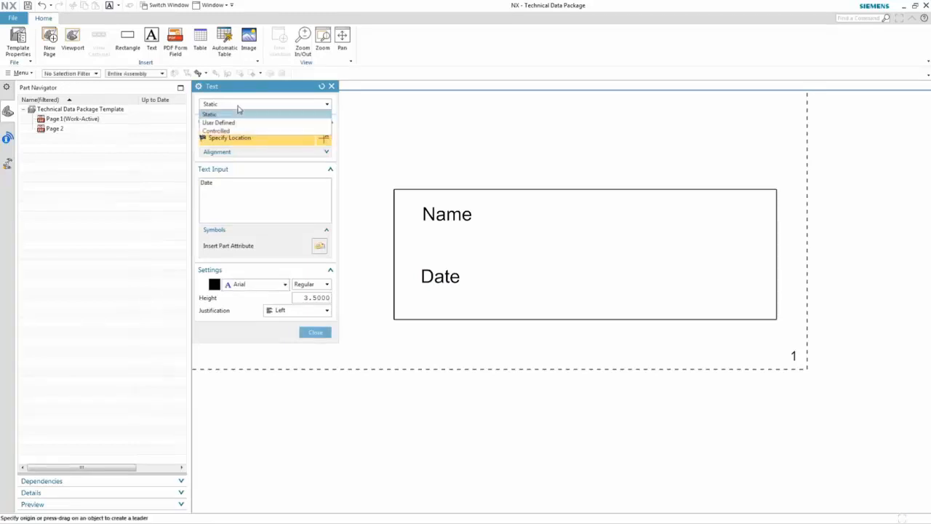
left_click(232, 124)
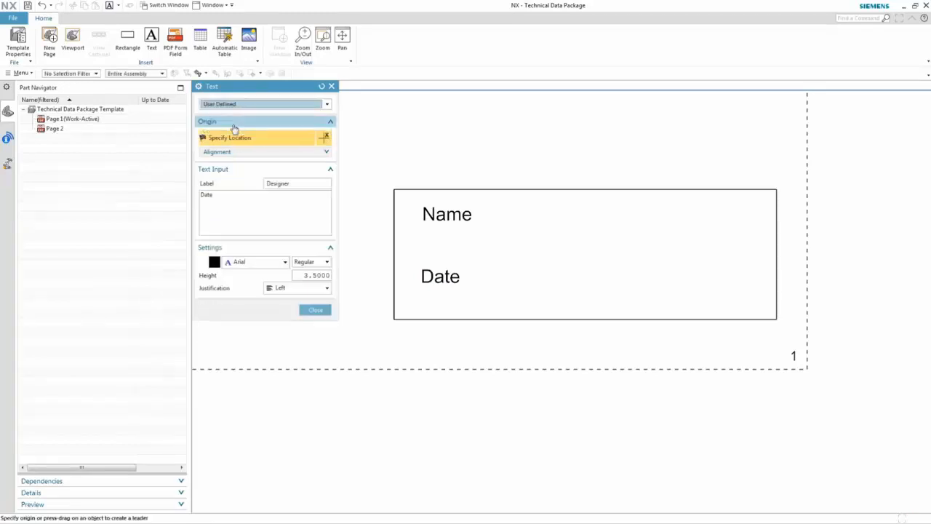
double_click(304, 186)
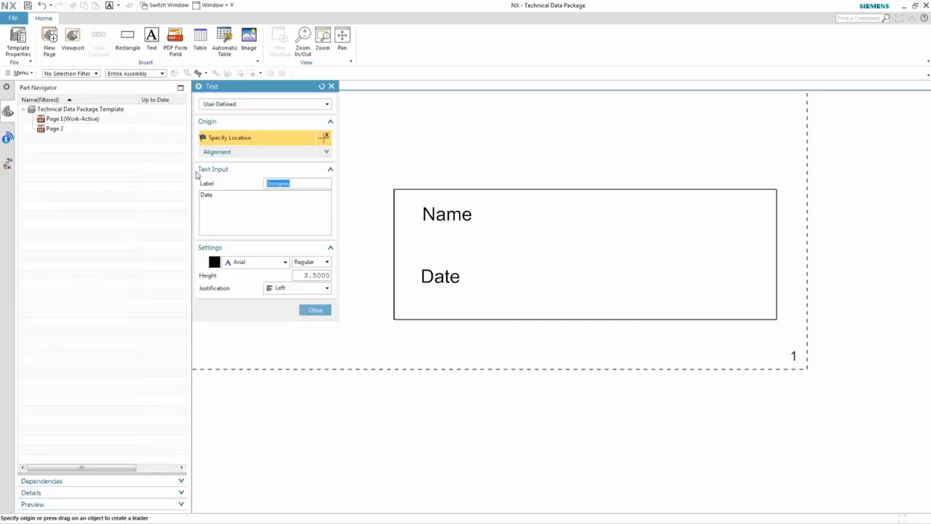
type("Date")
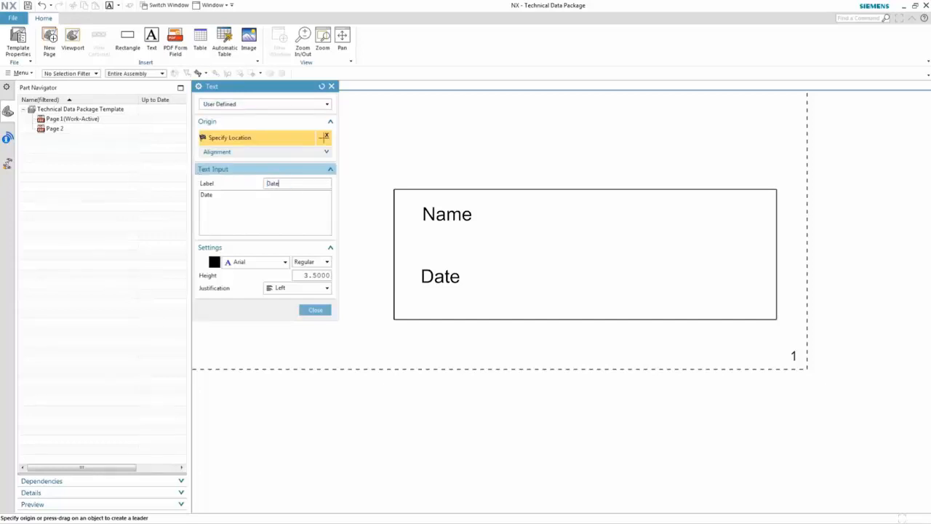
double_click(209, 201)
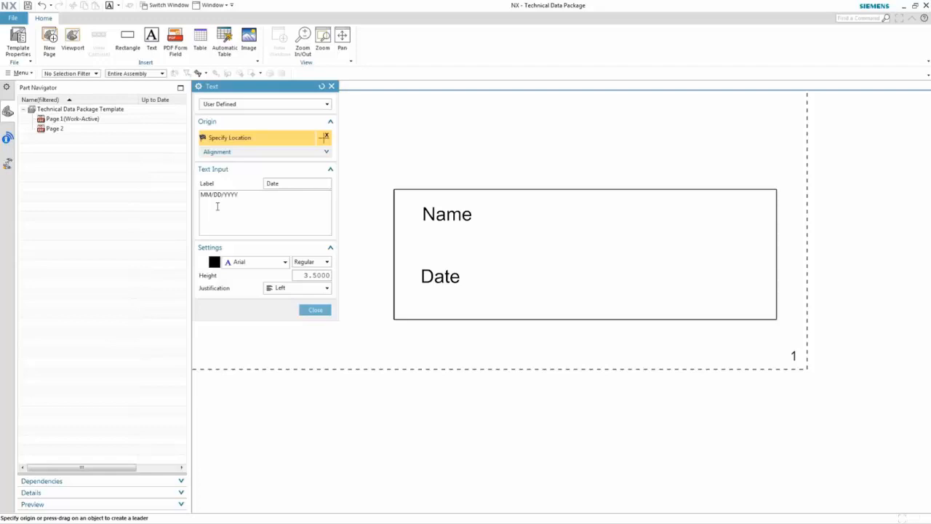
left_click(541, 276)
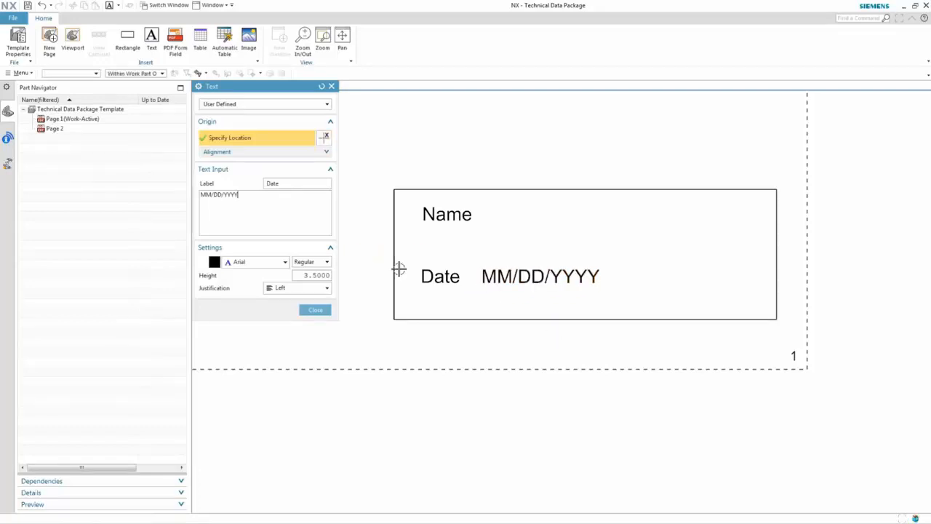
Step: Add a controlled text field labelled "Name" with three selectable people's names beside the static Name label
left_click(251, 104)
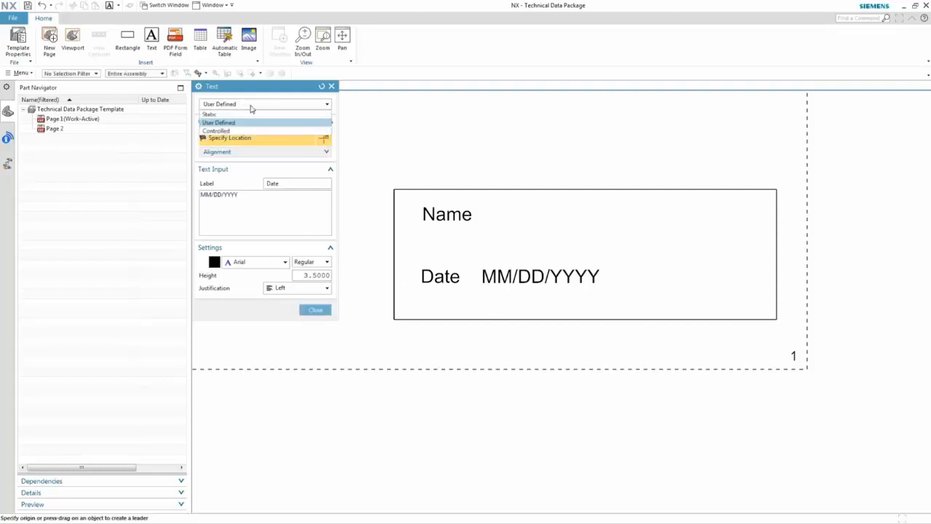
left_click(240, 130)
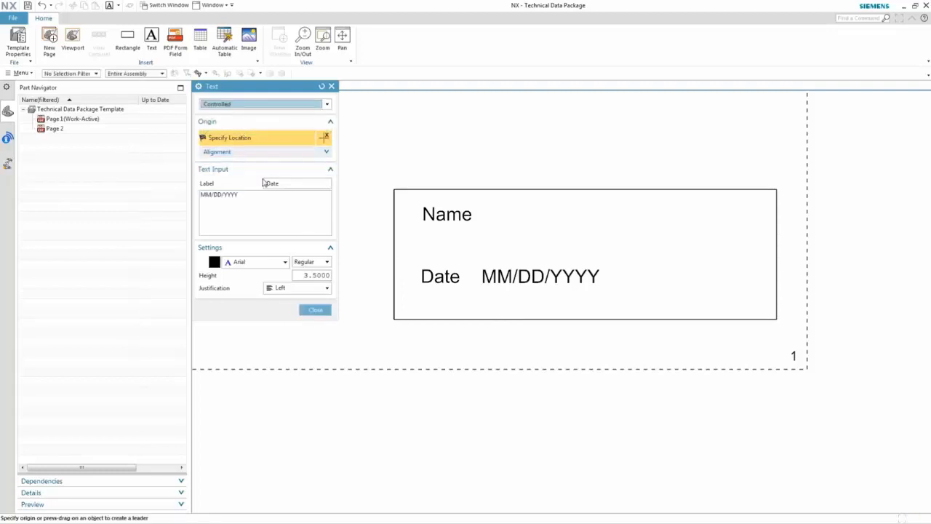
double_click(287, 187)
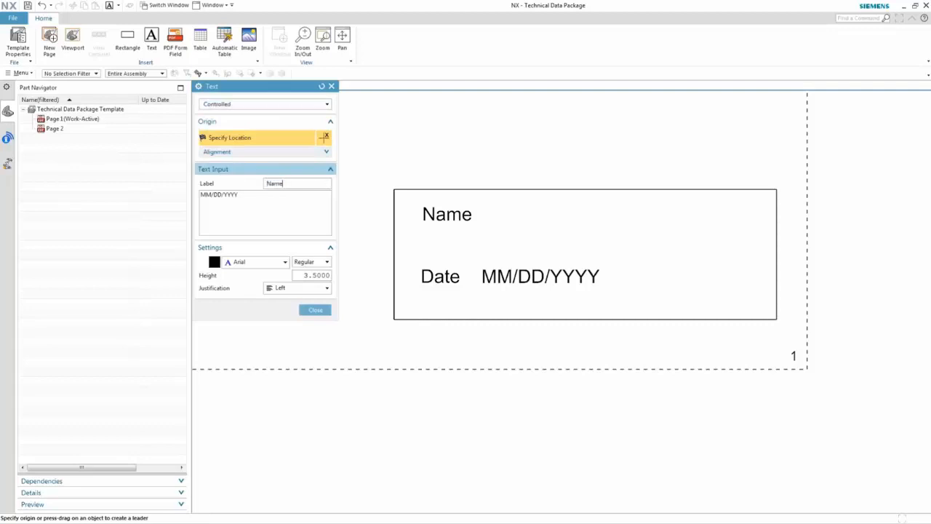
left_click_drag(241, 195, 151, 175)
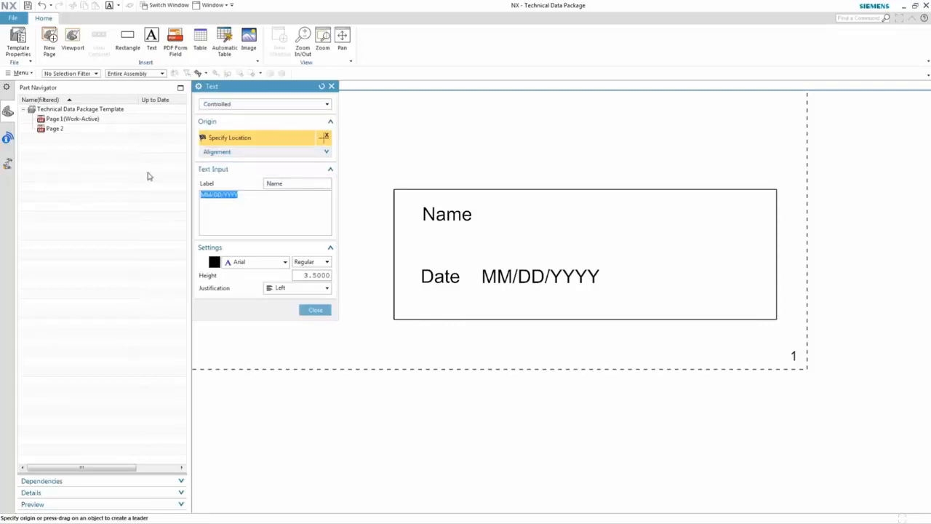
type("Doug B")
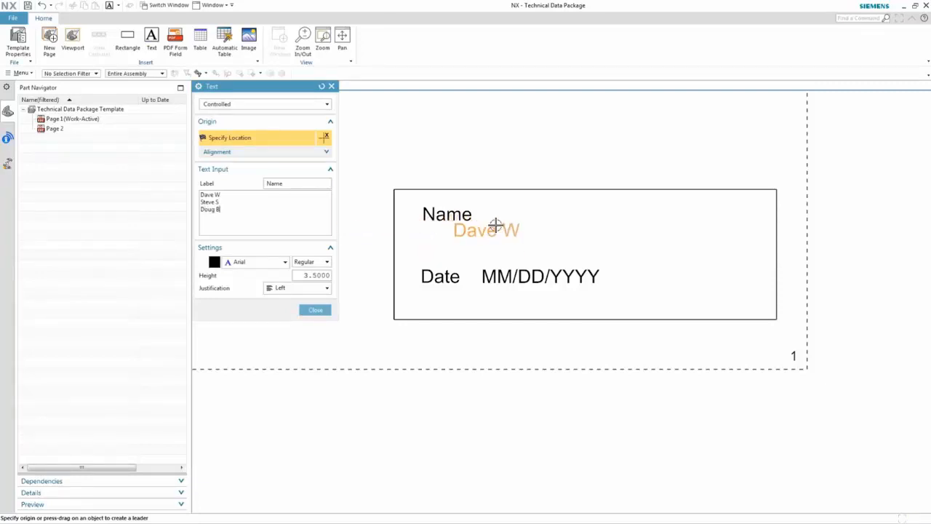
left_click(516, 213)
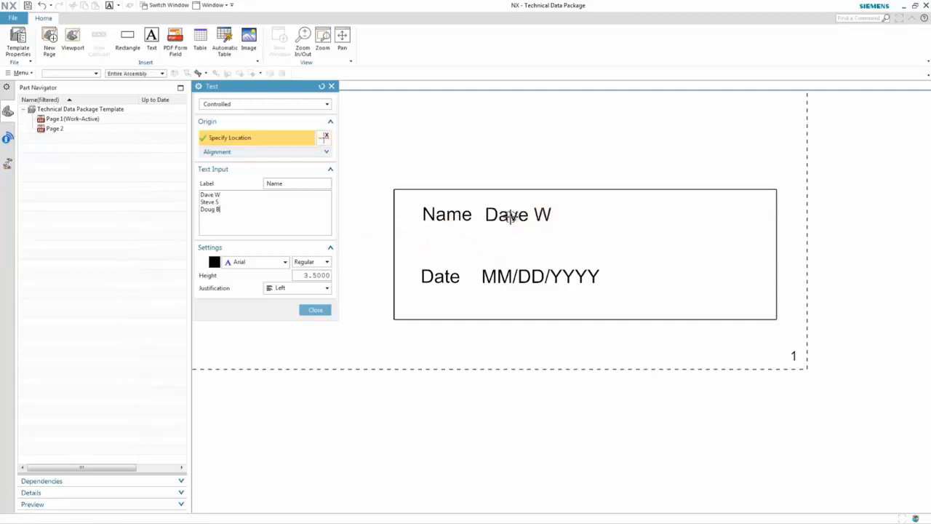
left_click(314, 340)
key("ctrl+f")
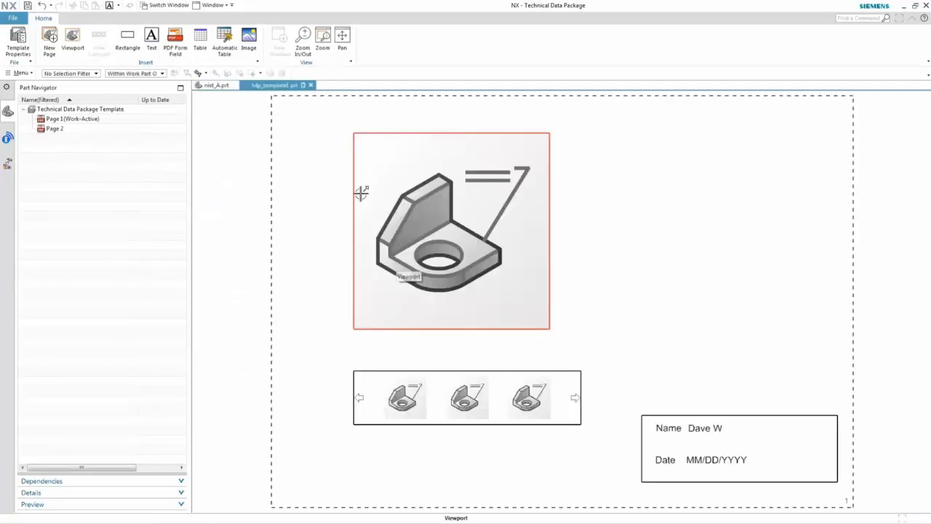
Step: Place a PDF form field labelled "Add Notes" above the title block, 100 mm long and 94 mm high
left_click(175, 49)
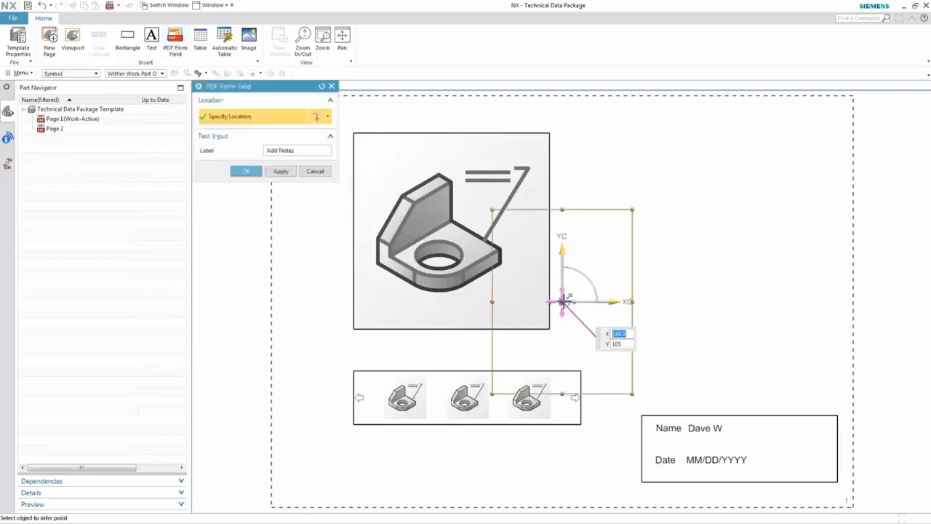
left_click(735, 312)
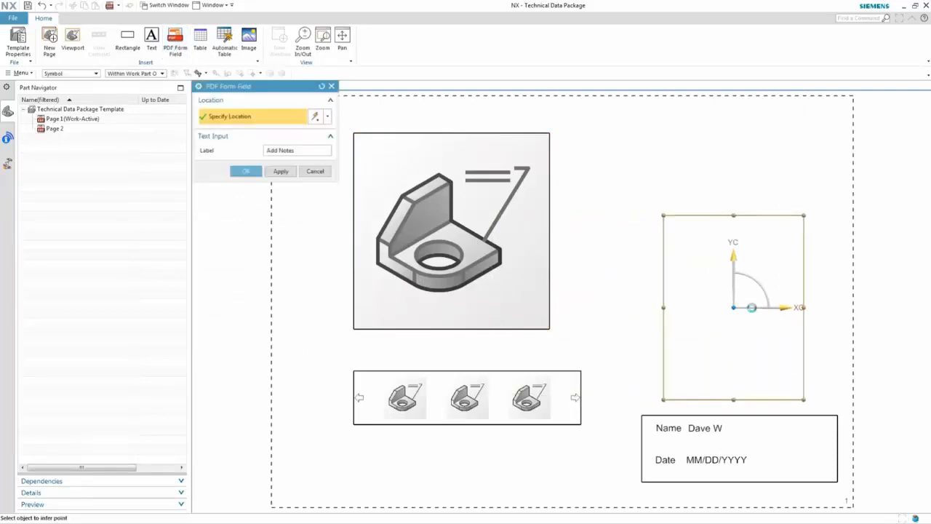
left_click_drag(805, 308, 832, 307)
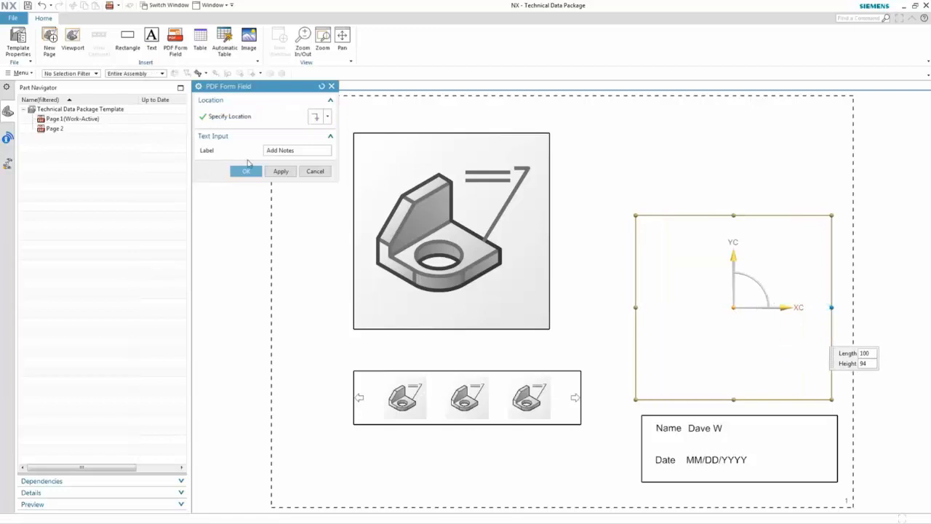
left_click(299, 151)
left_click(298, 151)
left_click(250, 172)
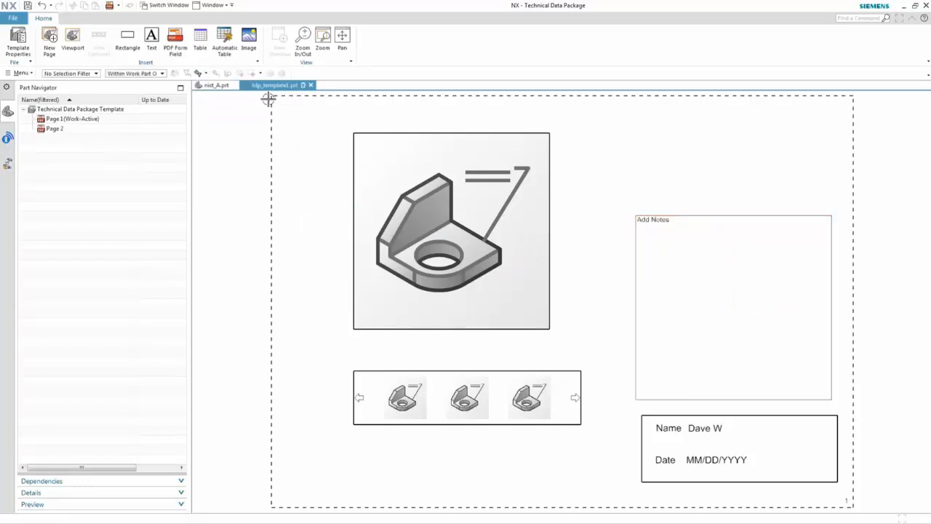
Step: Insert the image Siemens logo.png, scale it to about 79 mm wide, and position it in the page's upper right corner
left_click(248, 48)
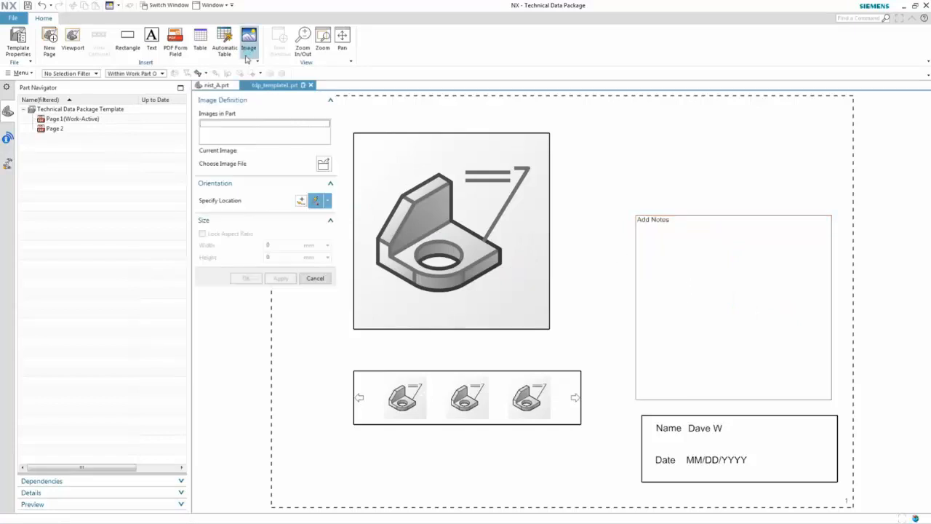
left_click(323, 164)
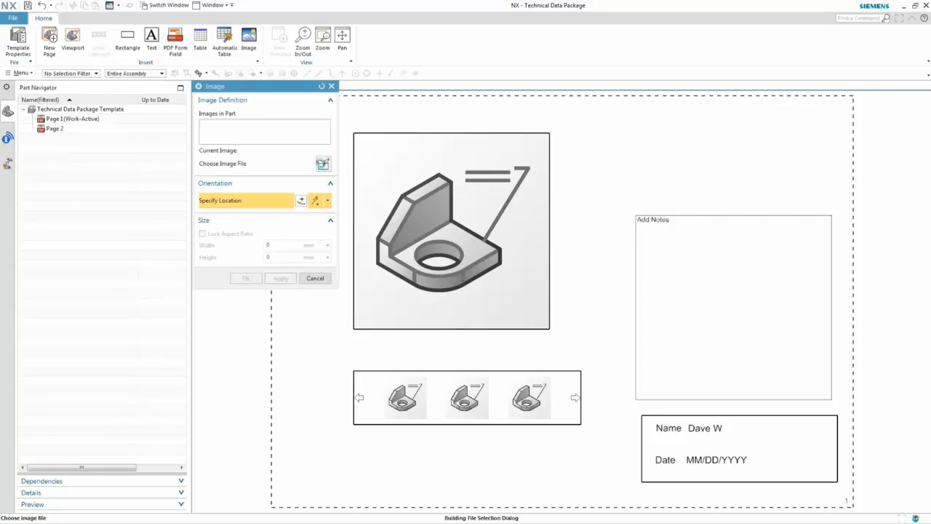
left_click(499, 337)
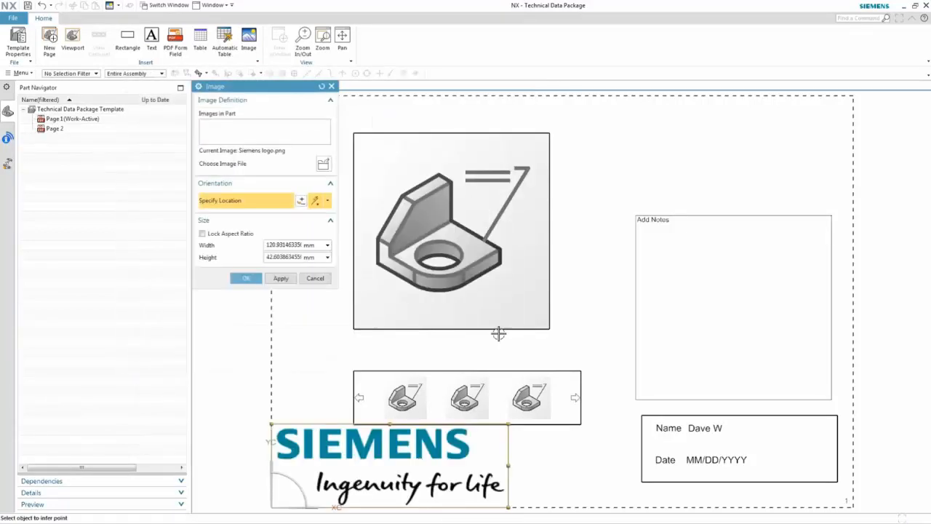
left_click(647, 175)
left_click_drag(639, 181, 605, 197)
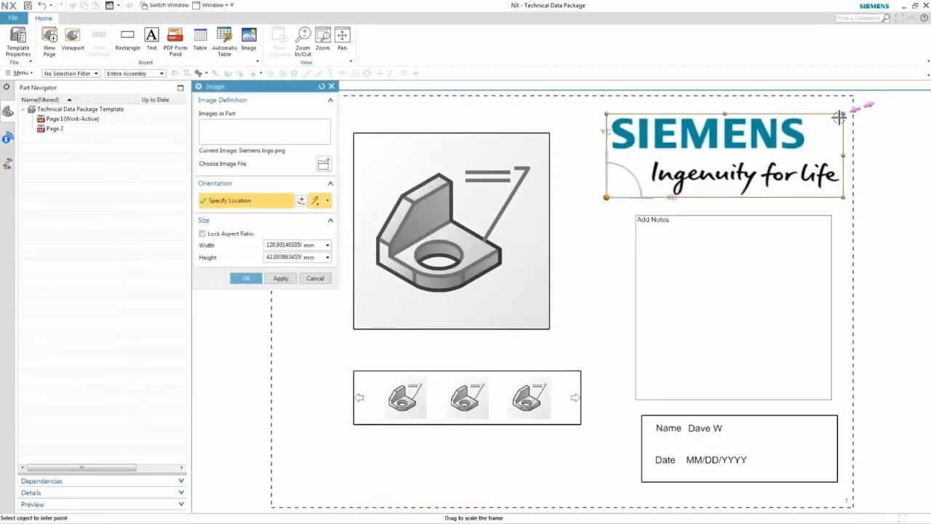
left_click_drag(841, 115, 762, 142)
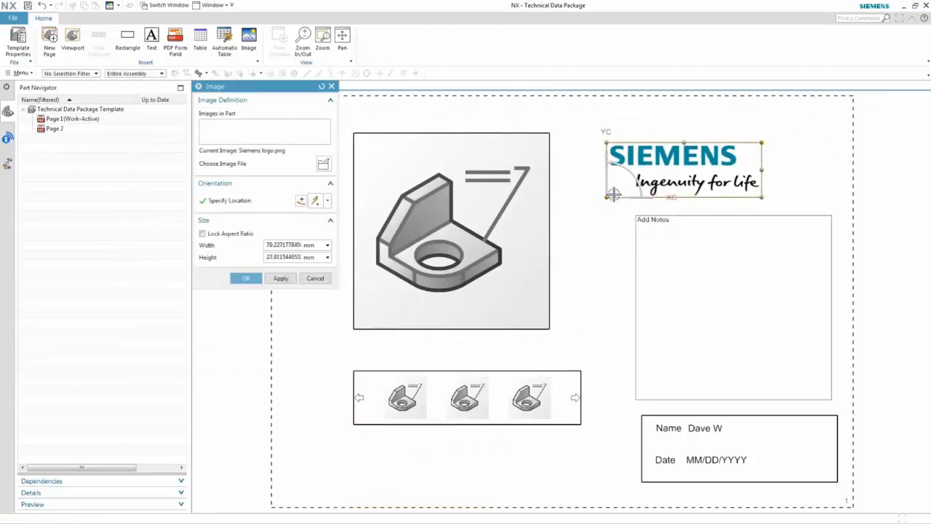
left_click_drag(615, 195, 674, 165)
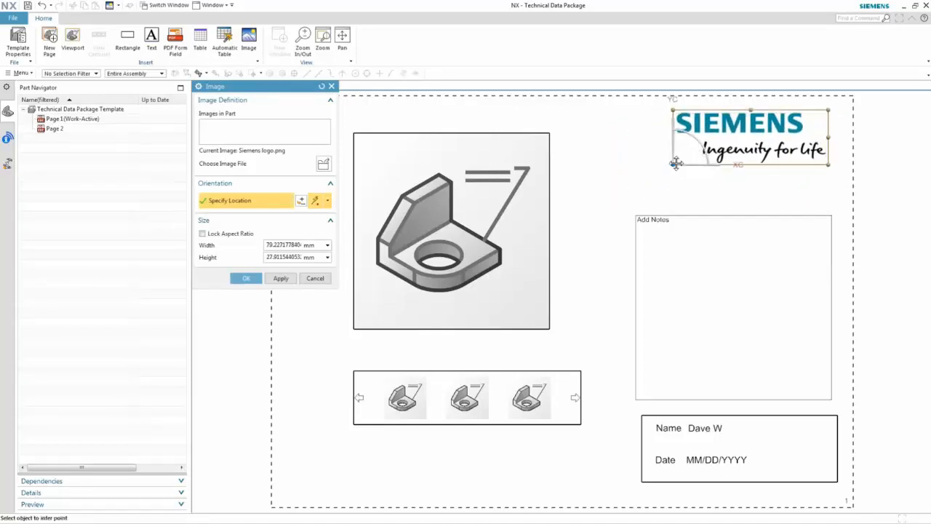
left_click(247, 278)
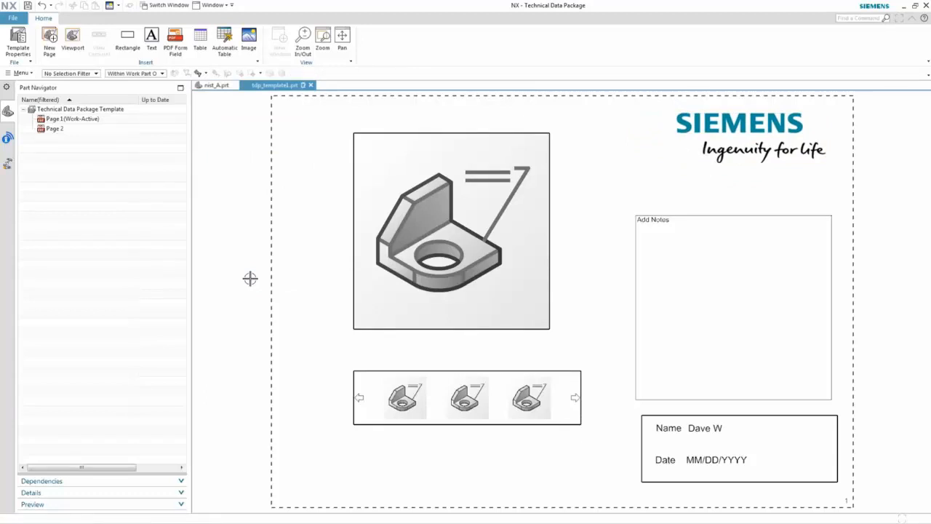
left_click(226, 45)
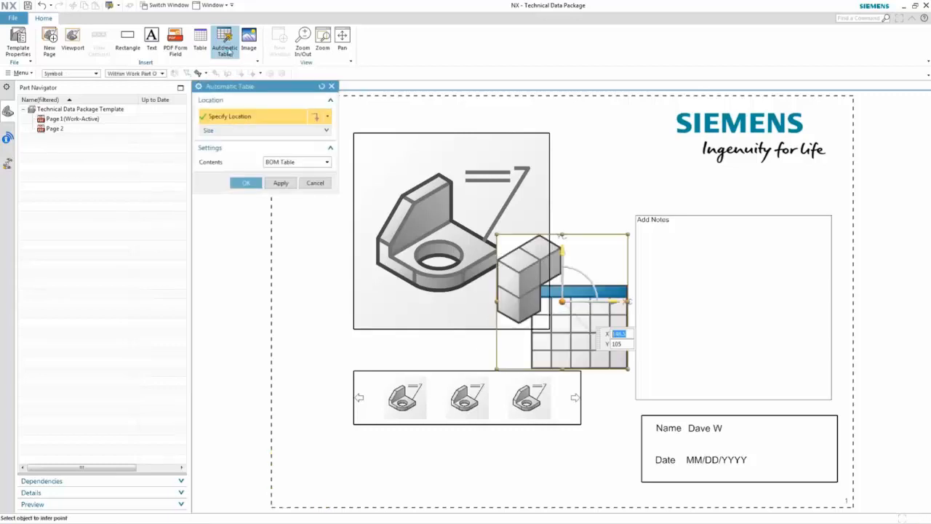
left_click(256, 157)
left_click(309, 183)
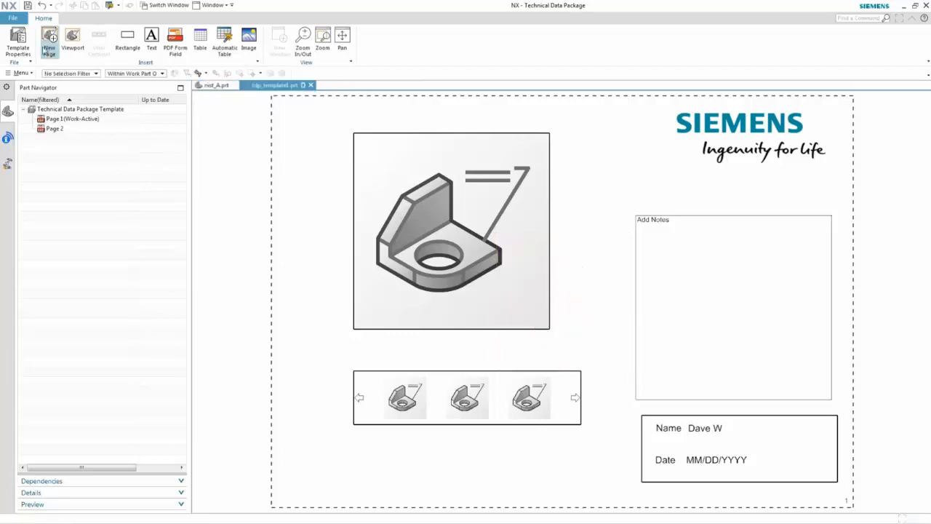
Step: Save the template under the name demo in the TDP_Templates folder and close it
left_click(13, 19)
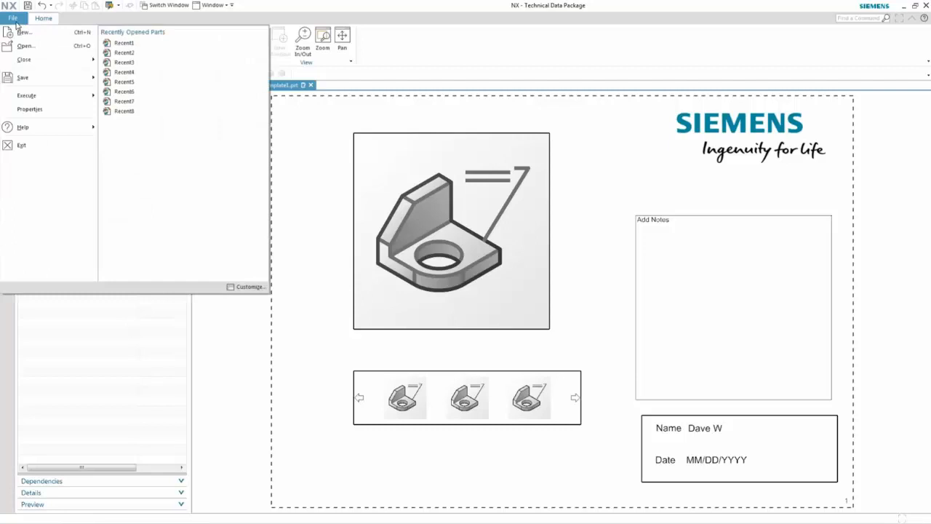
mouse_move(29, 77)
left_click(124, 84)
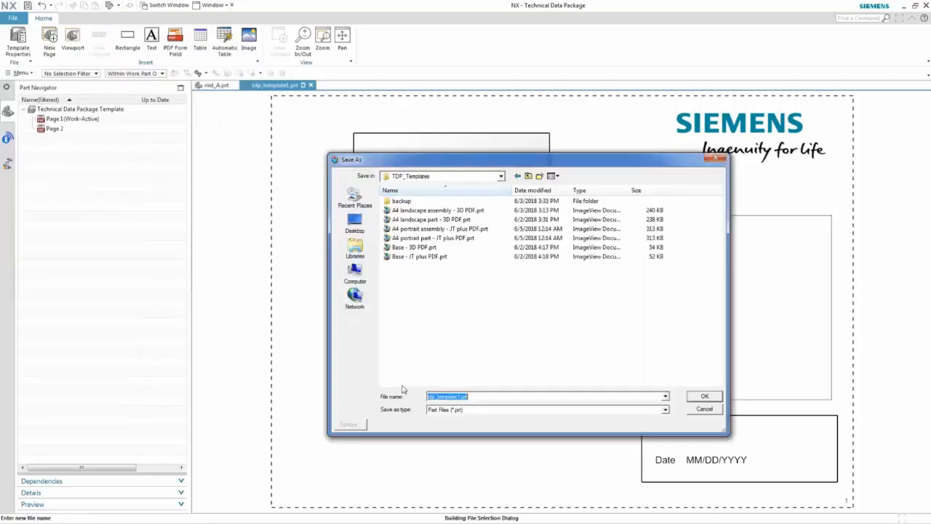
type("demo")
key("Return")
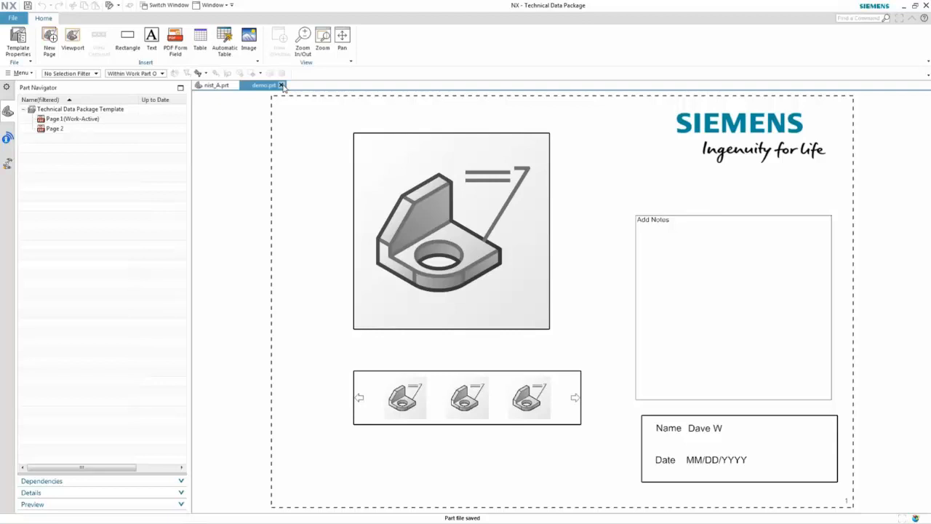
left_click(282, 86)
Step: Start publishing a technical data package of the nist_A part using the 3D PDF method and the A4 landscape part template
left_click(738, 53)
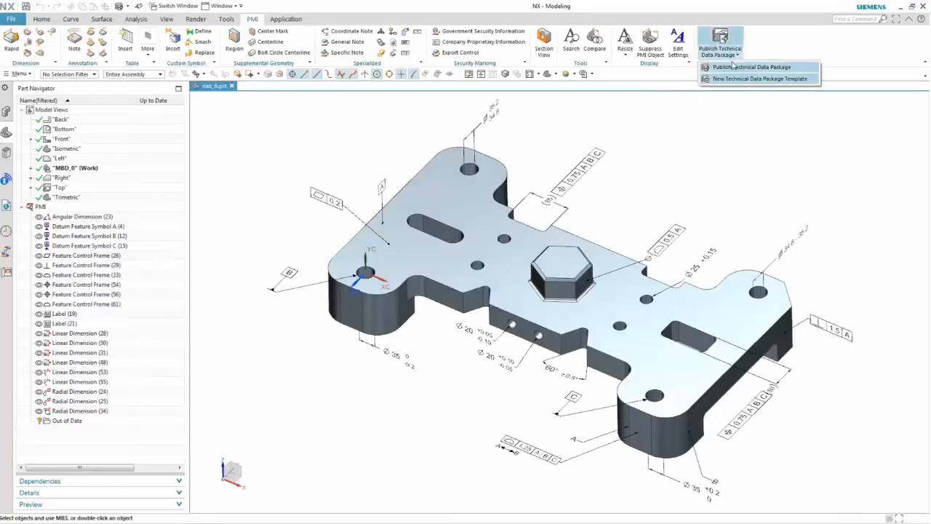
left_click(750, 67)
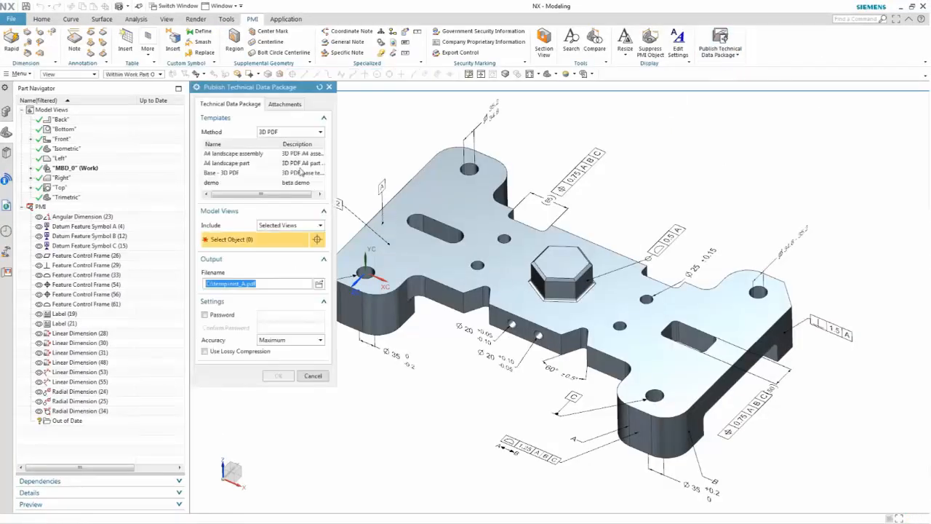
left_click(283, 133)
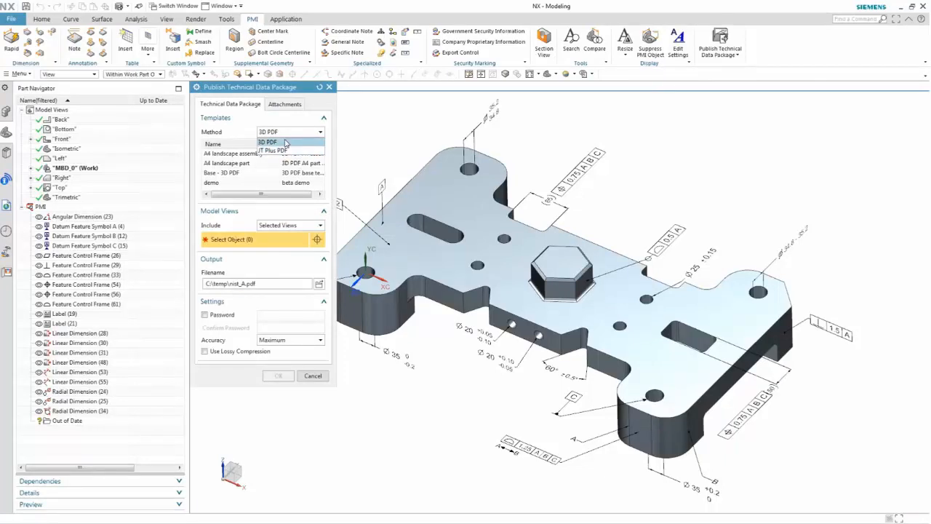
left_click(286, 143)
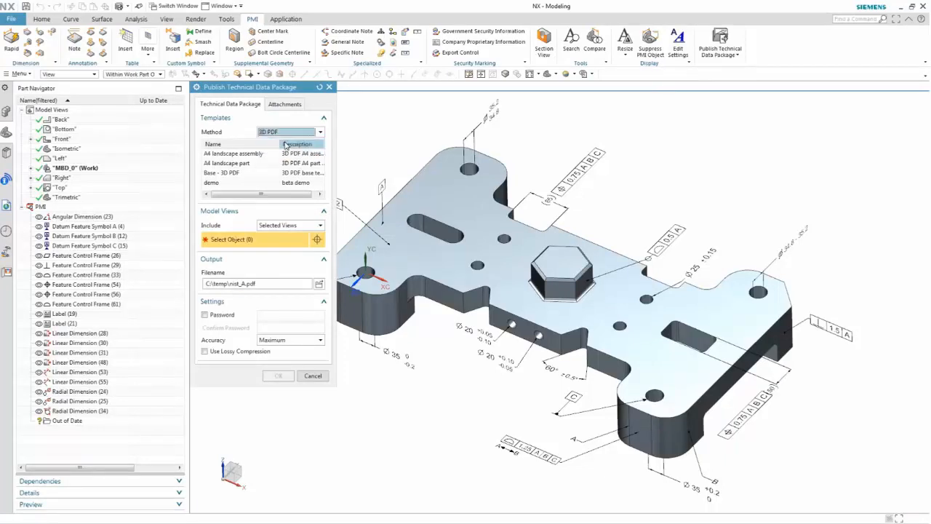
left_click(260, 156)
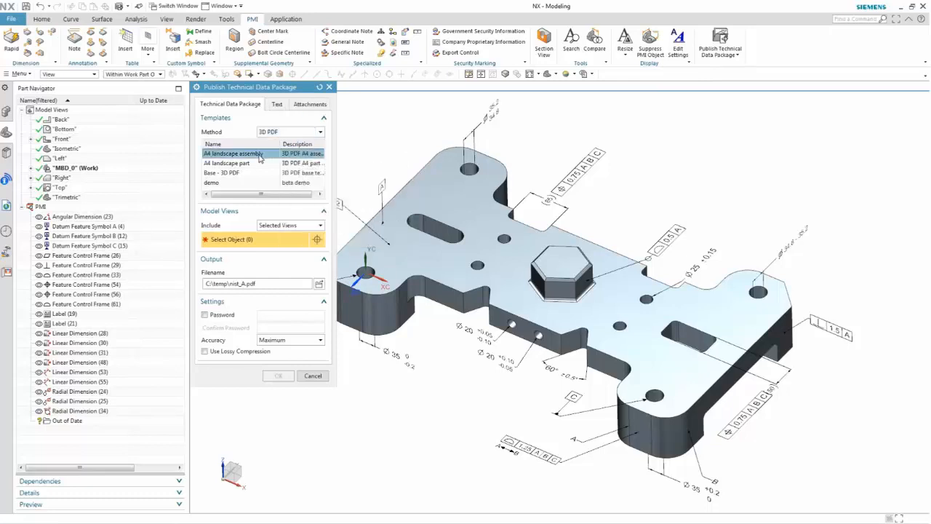
mouse_move(258, 188)
left_click(256, 165)
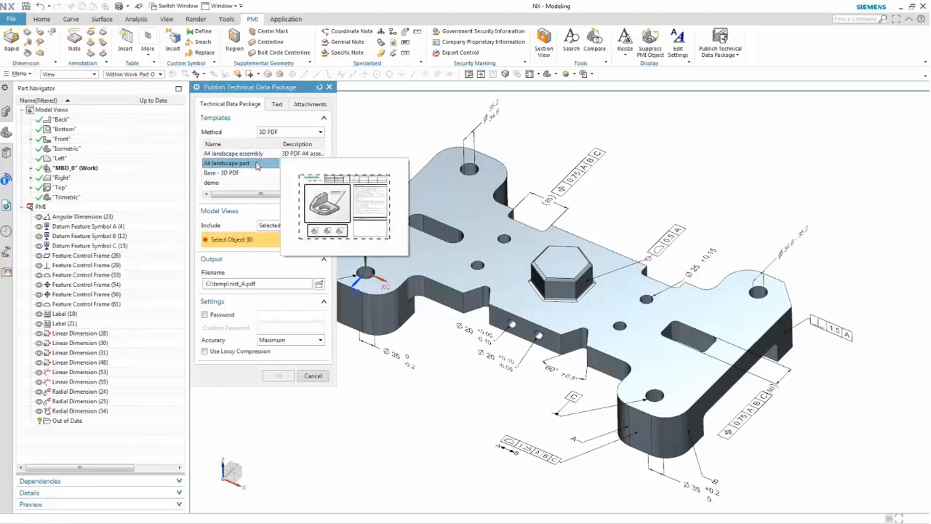
Step: Include all model views from Back to Trimetric as selected views and set the output file to nist A.pdf in the TDP out folder
left_click(318, 226)
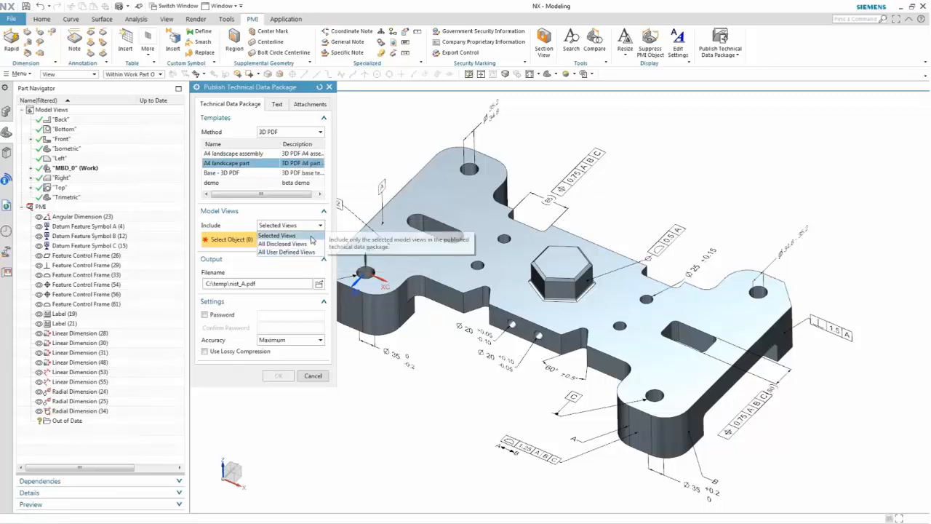
left_click(306, 236)
left_click(62, 120)
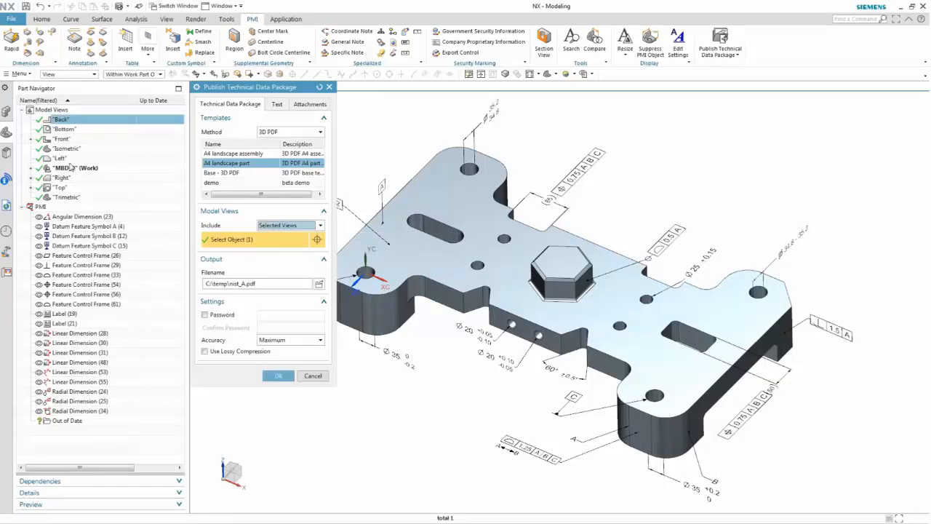
left_click(75, 198, "shift")
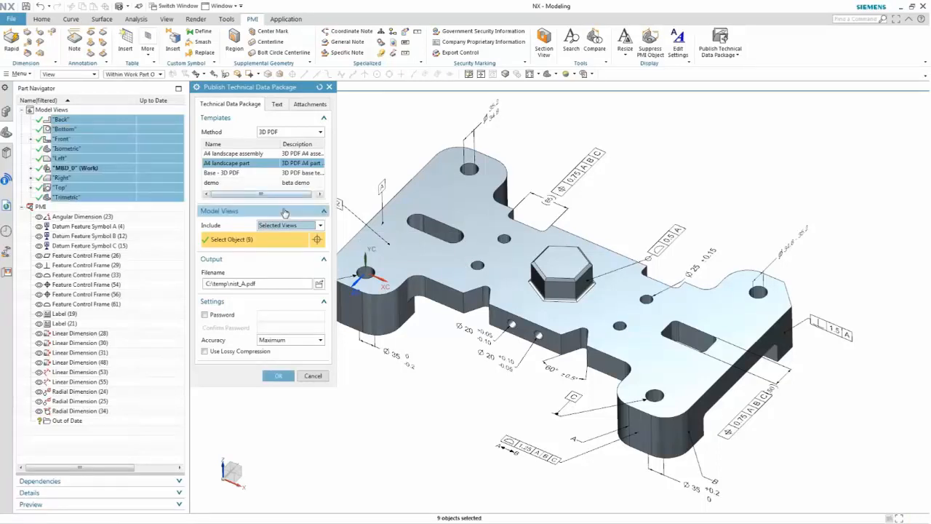
left_click(318, 285)
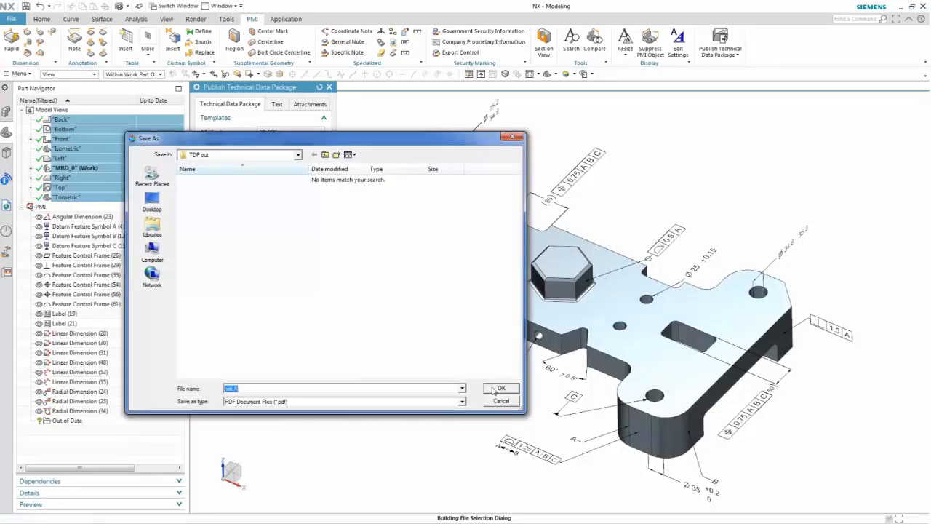
left_click(495, 390)
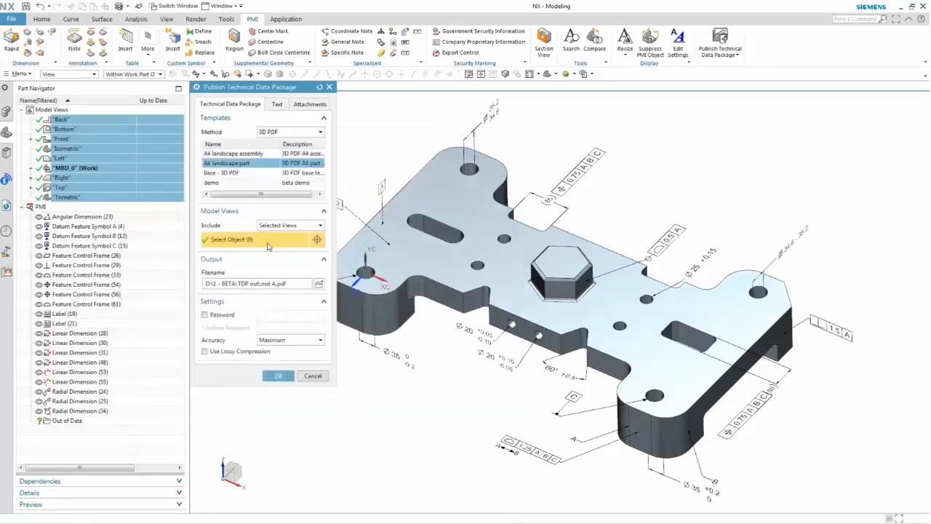
left_click(208, 317)
left_click(273, 314)
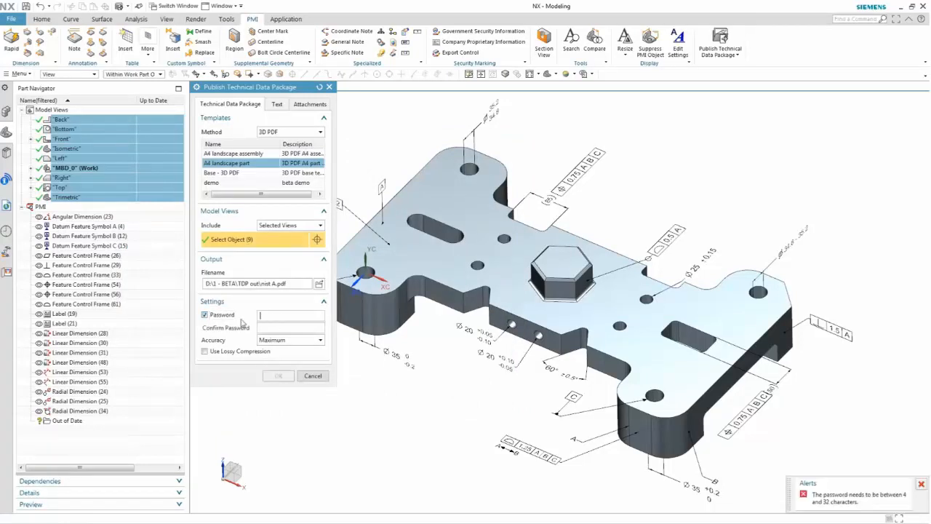
left_click(209, 315)
left_click(205, 351)
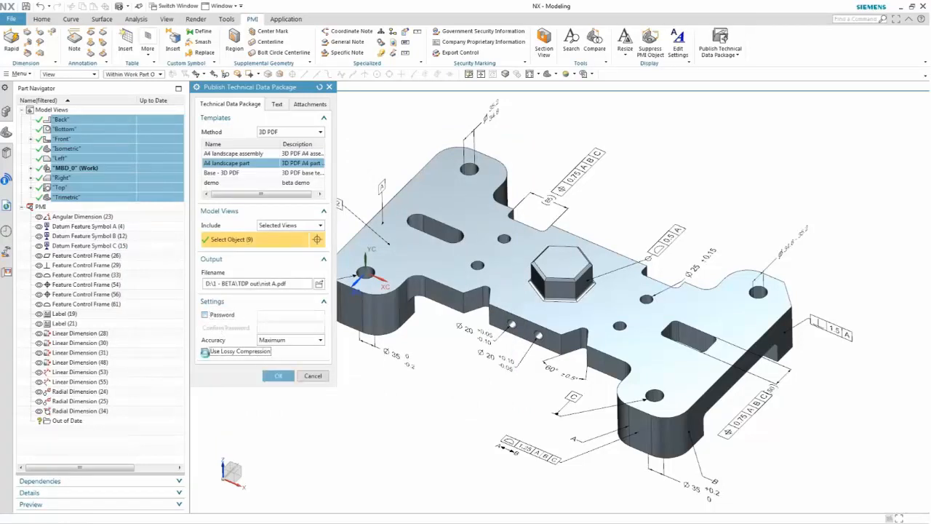
left_click(316, 342)
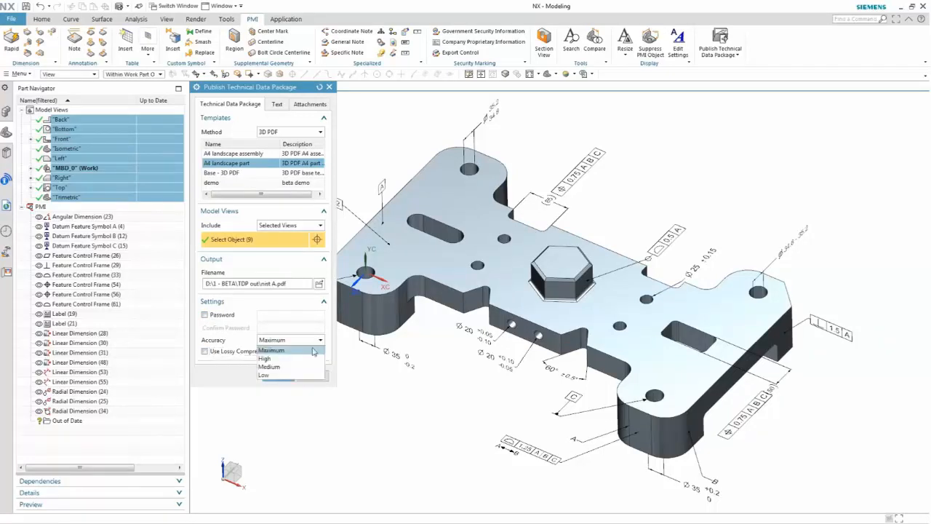
left_click(245, 336)
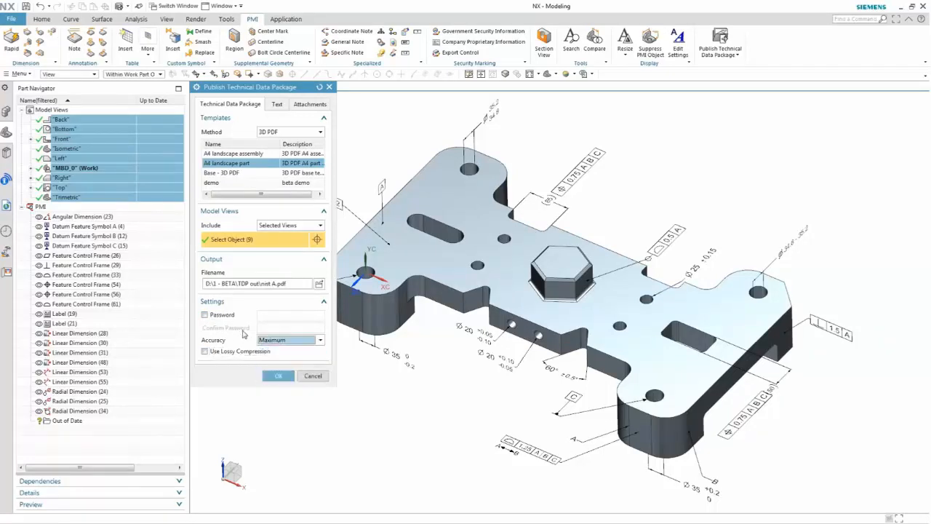
Step: Set the DESIGN DATE text value to 07/10/2018 and choose the first listed designer's name for DESIGN
left_click(277, 104)
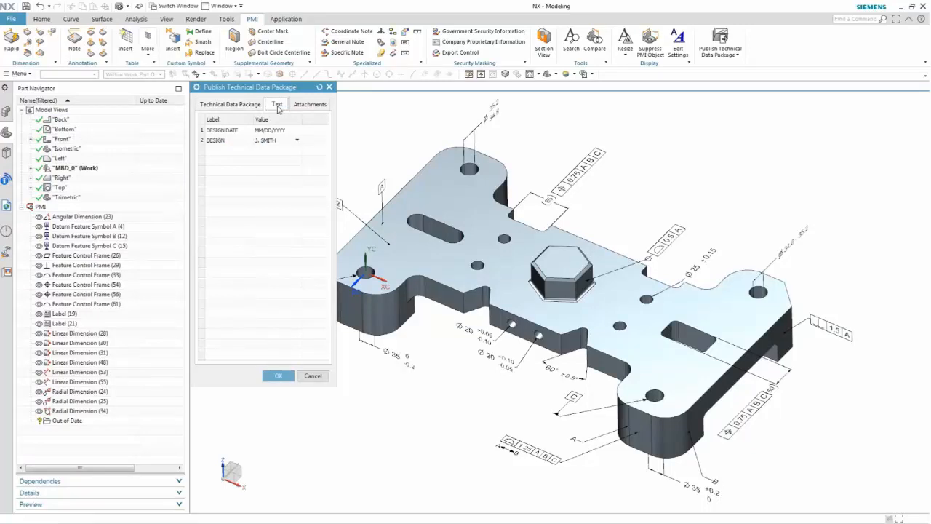
left_click(290, 130)
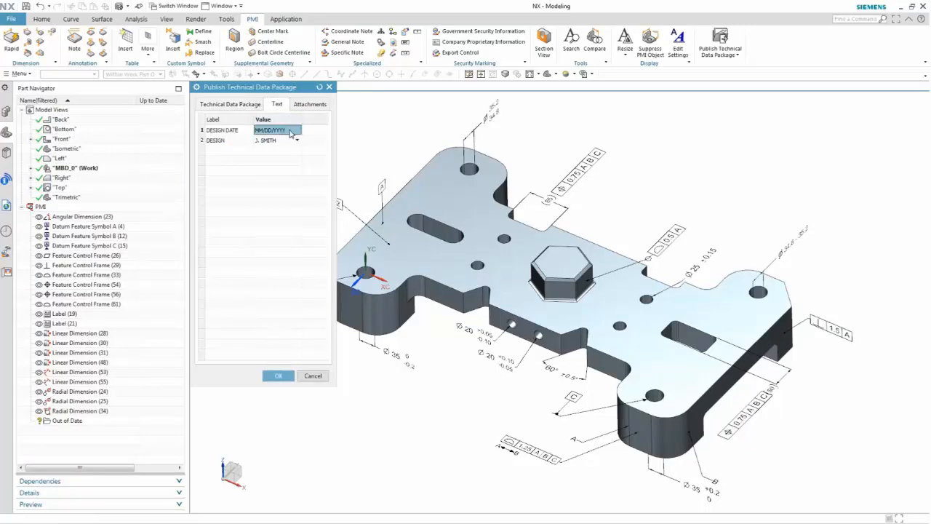
left_click(290, 131)
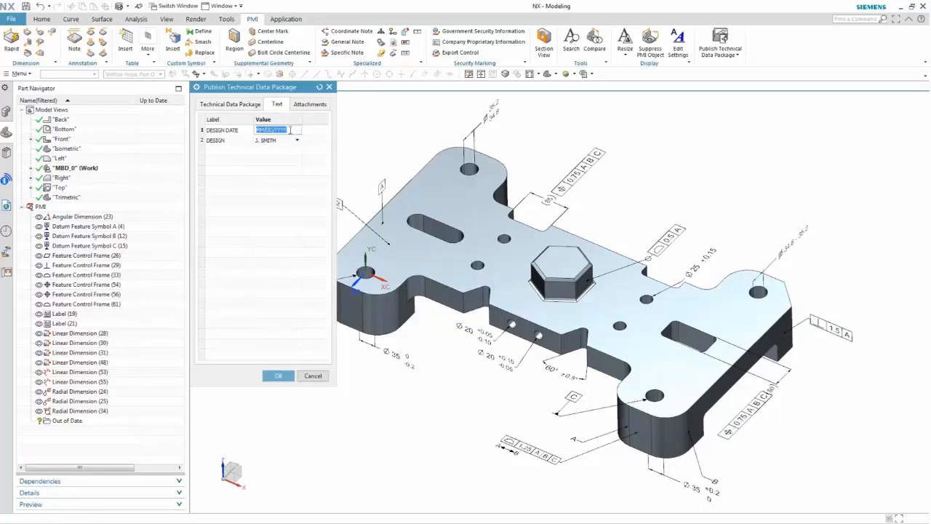
type("07/10/2018")
key("Return")
left_click(298, 141)
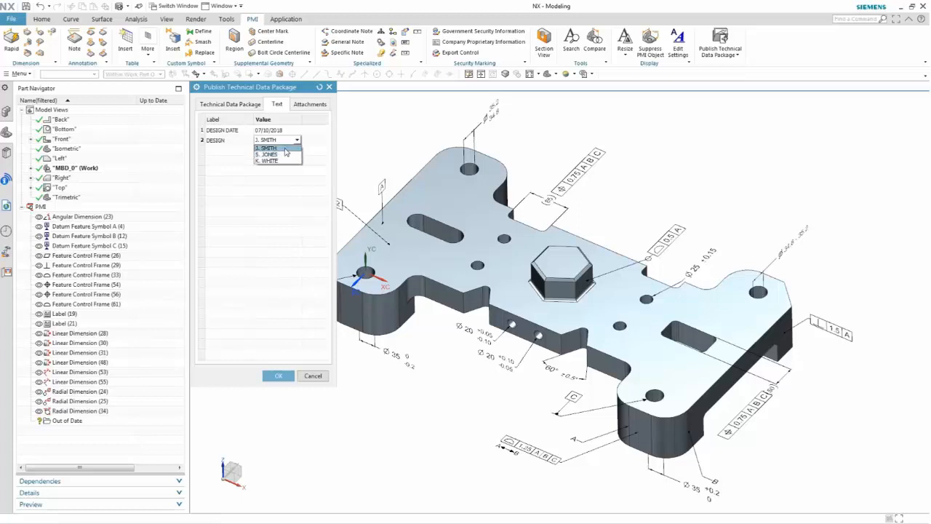
left_click(287, 148)
Step: Attach Specifications.xlsx from the Project A folder to the technical data package
left_click(309, 106)
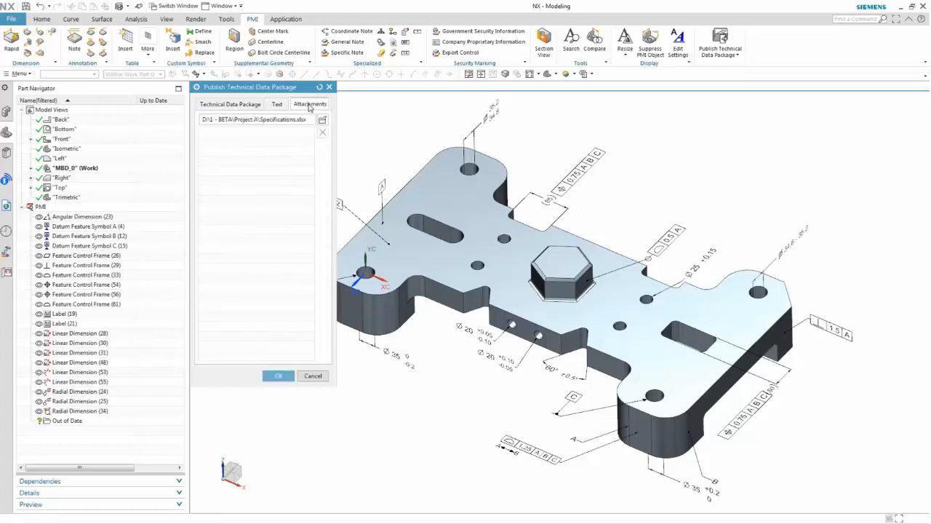
left_click(323, 120)
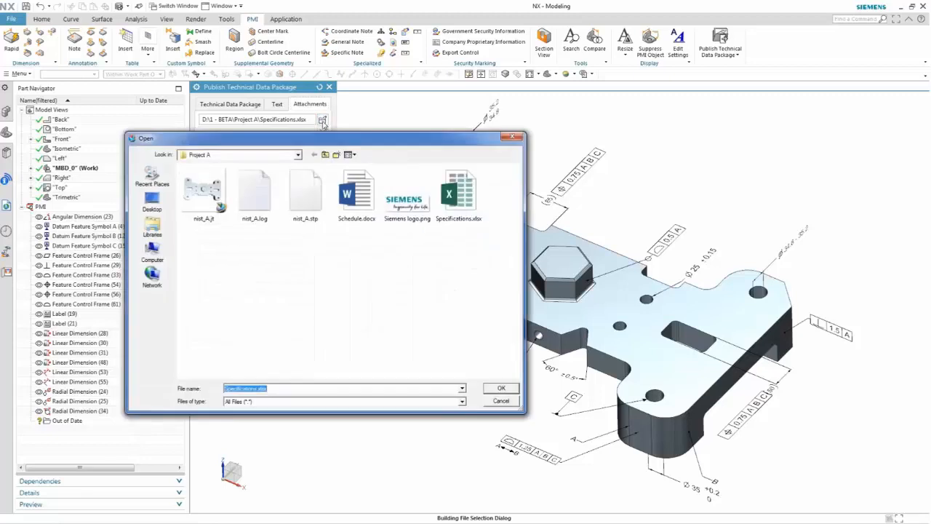
left_click(205, 211)
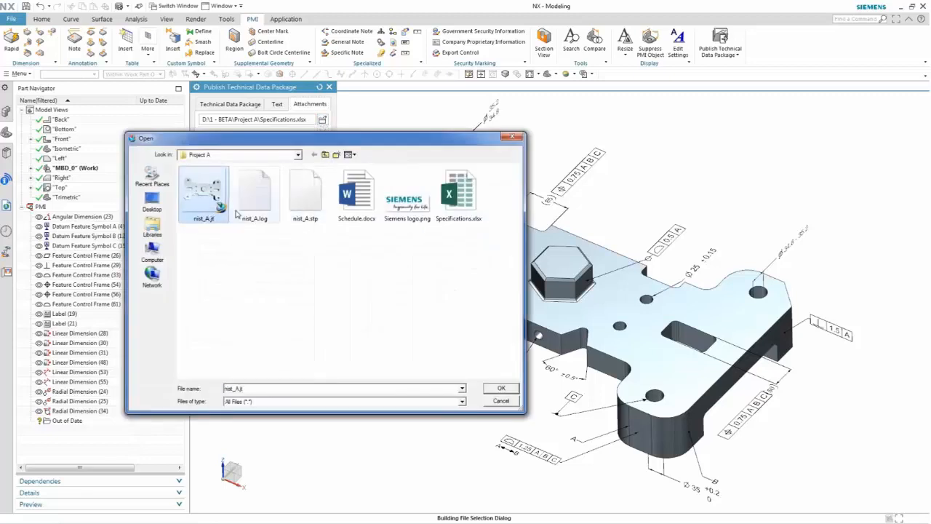
left_click(326, 206)
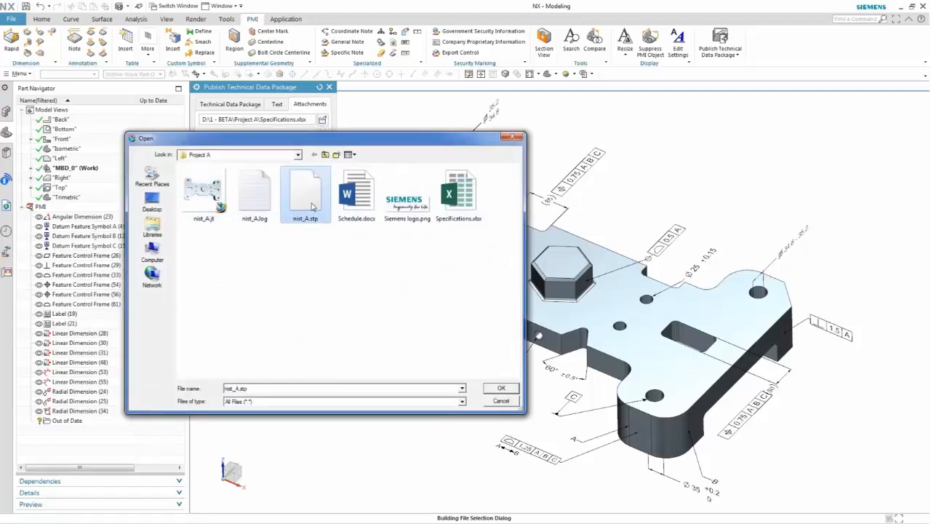
left_click(454, 199)
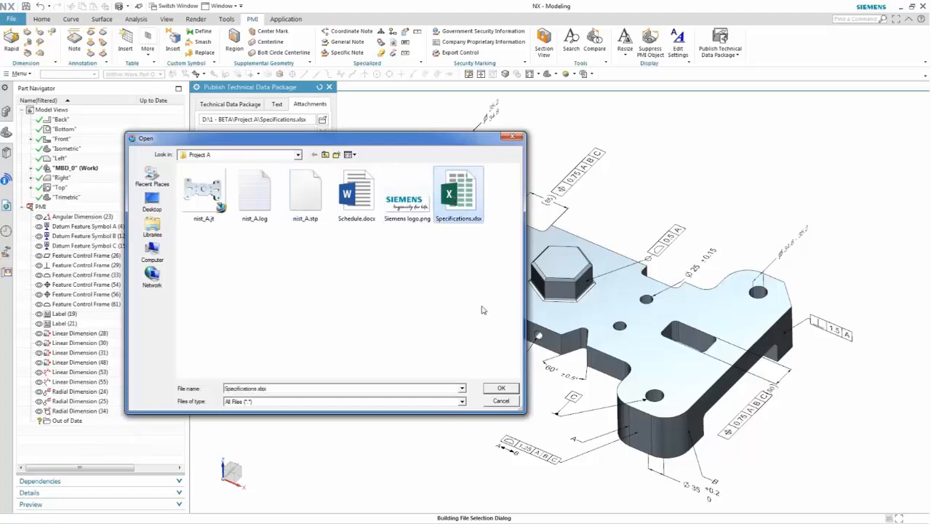
left_click(501, 388)
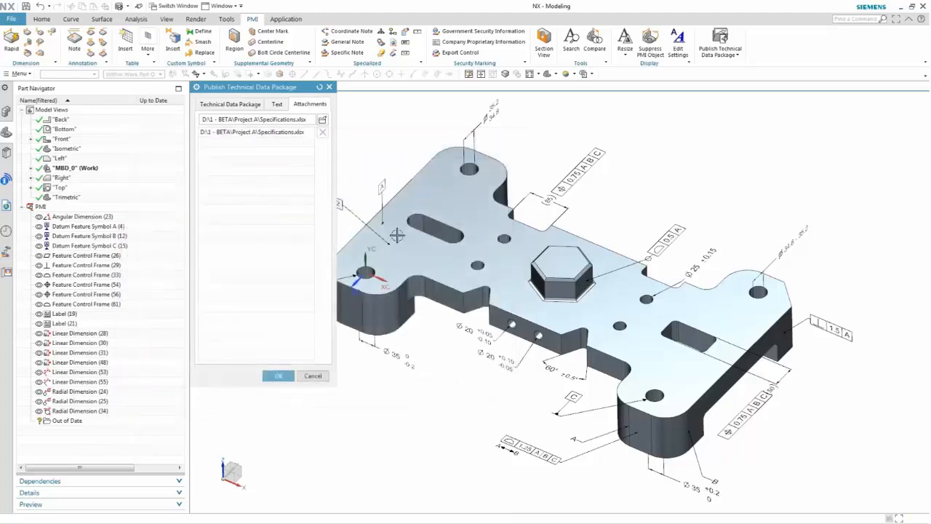
Step: Publish the technical data package and open nist A.pdf from the TDP out folder in Adobe Acrobat Reader
left_click(232, 104)
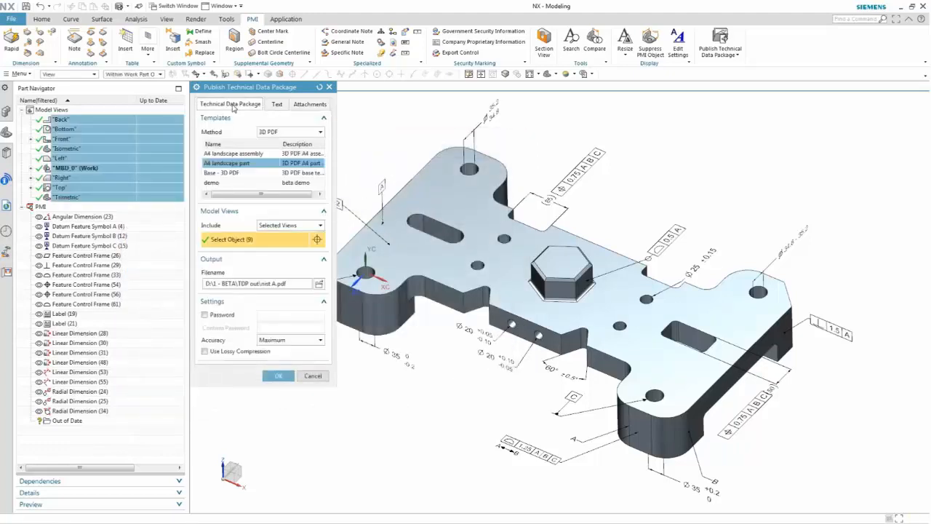
left_click(278, 375)
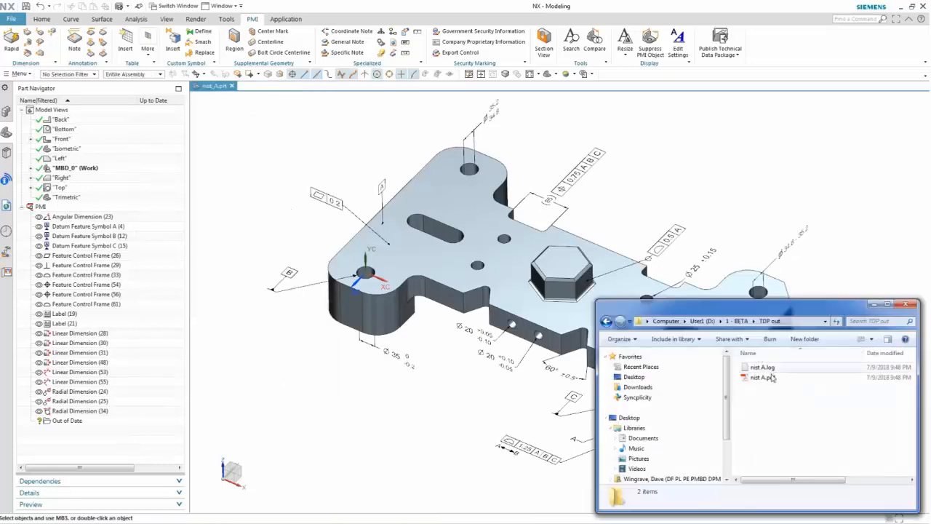
left_click(764, 377)
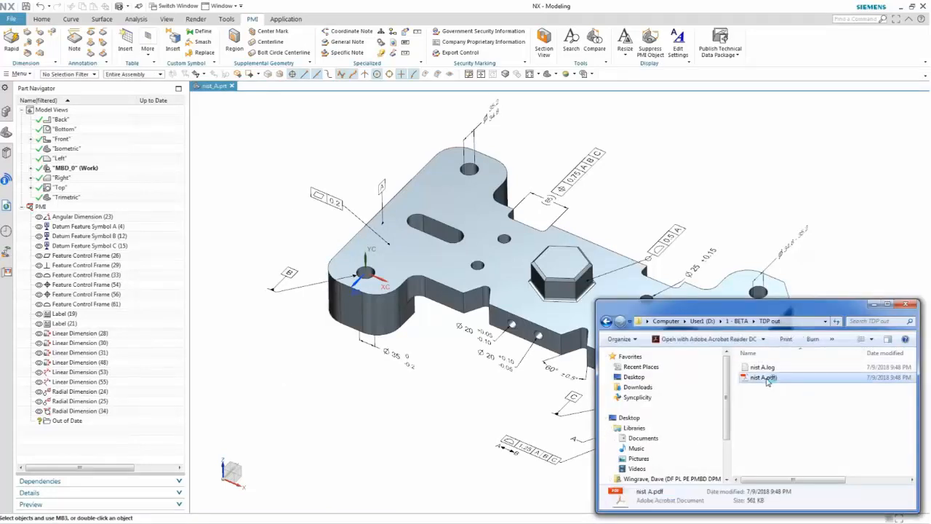
double_click(767, 380)
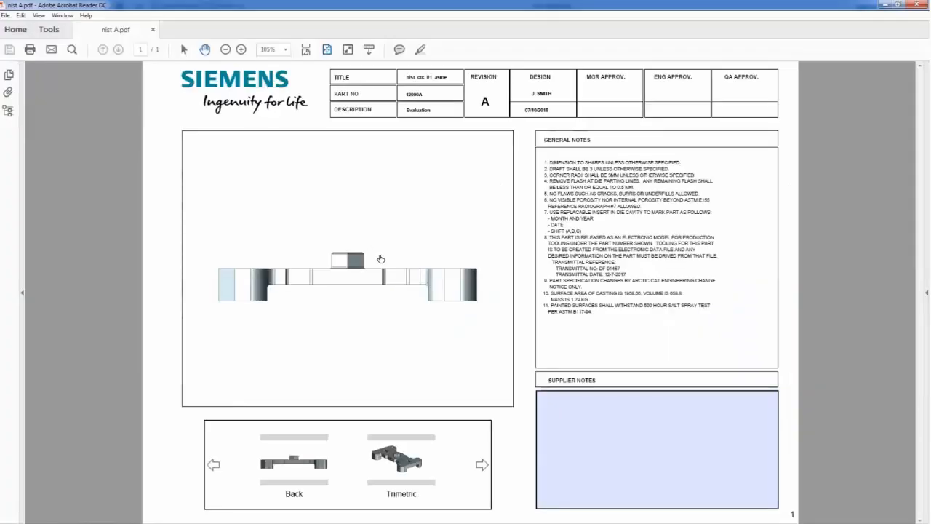
Step: Browse the PDF's model view thumbnails to MBD_0 and display that view in the 3D window
left_click(484, 467)
left_click(484, 467)
left_click(484, 467)
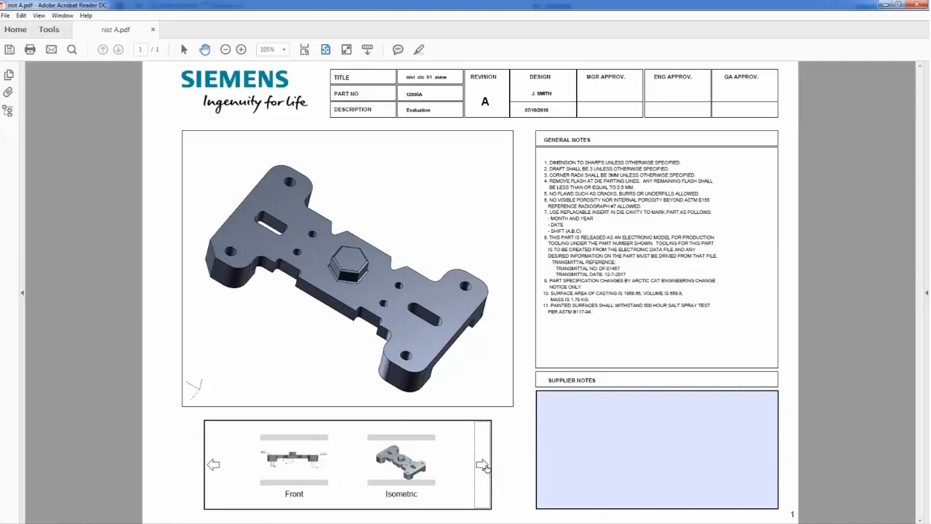
left_click(484, 466)
left_click(484, 466)
left_click(400, 467)
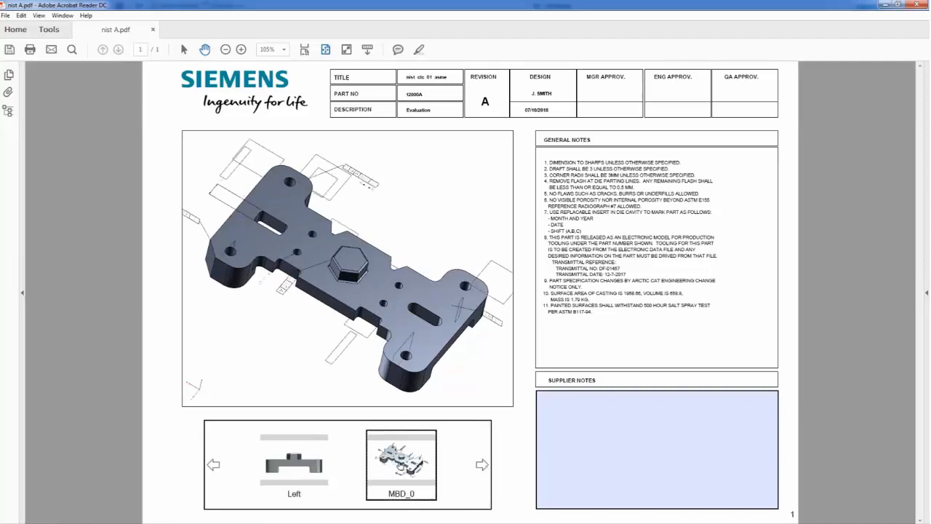
Step: Examine the MBD_0 view's annotations up close and highlight the geometry tied to the hexagonal boss's 0.5 A profile tolerance
scroll(338, 216, "up", 2)
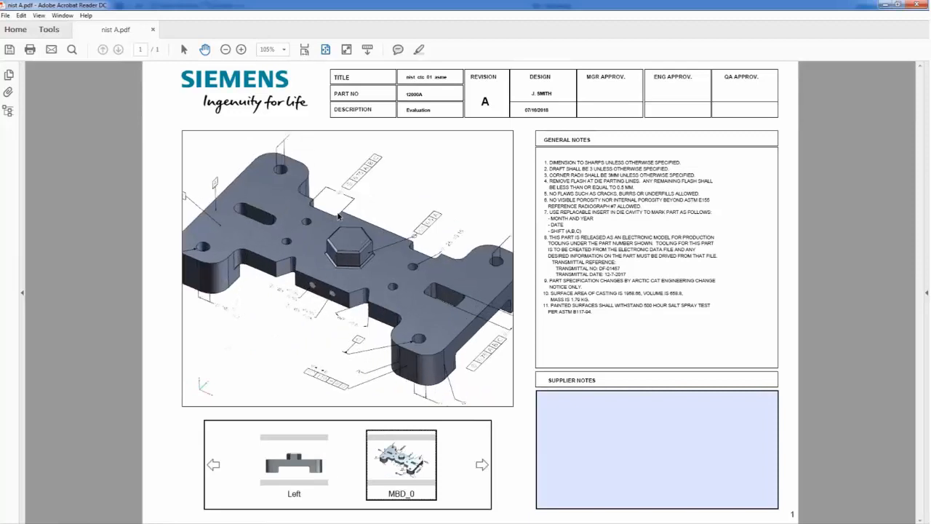
scroll(338, 216, "up", 2)
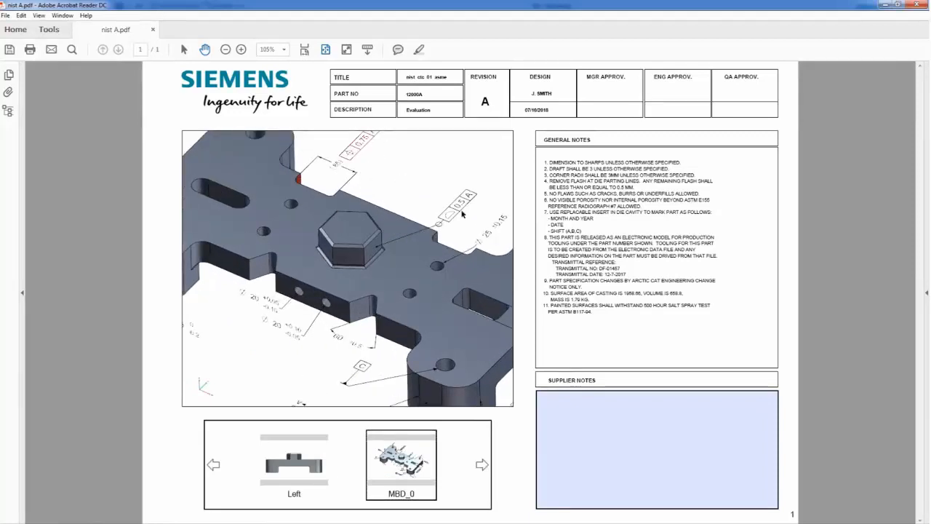
left_click(460, 216)
scroll(354, 267, "down", 2)
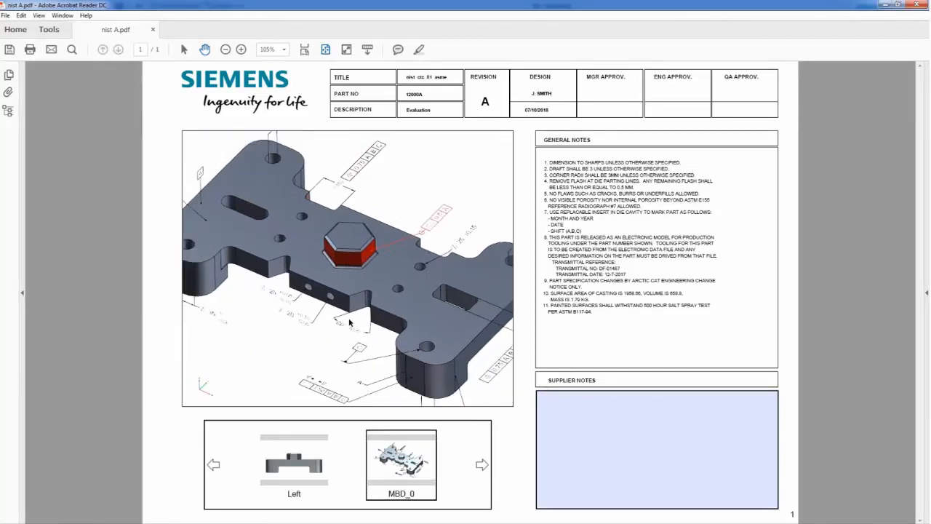
left_click_drag(315, 371, 293, 358)
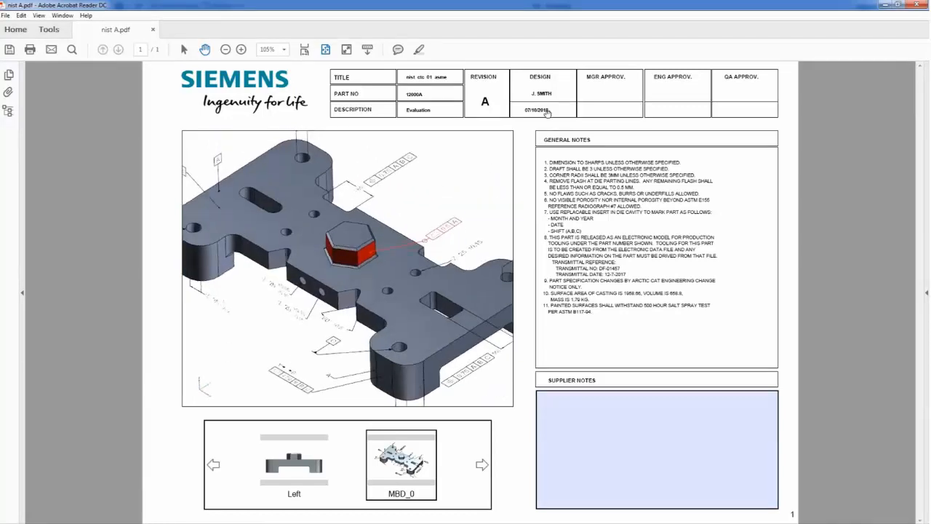
Step: Enter "Add notes here..." in the SUPPLIER NOTES field of the PDF
left_click(553, 412)
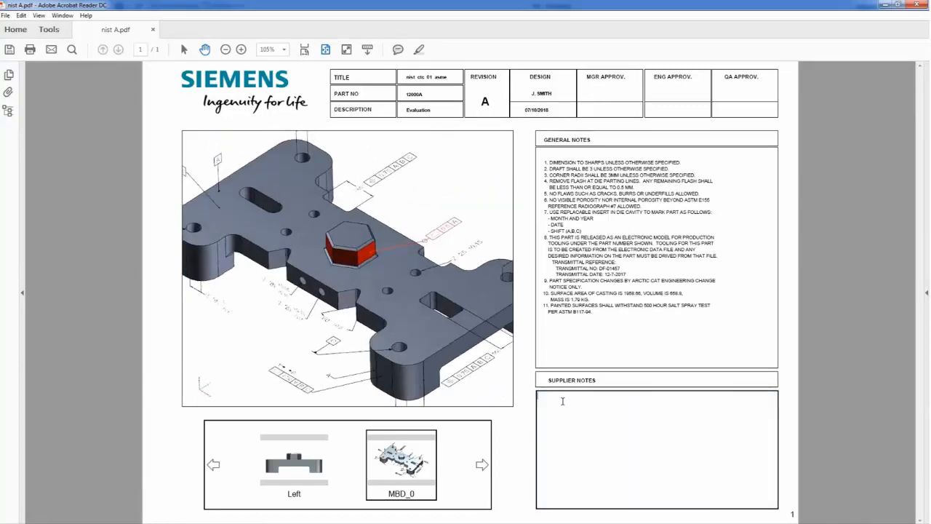
type("Add notes here...")
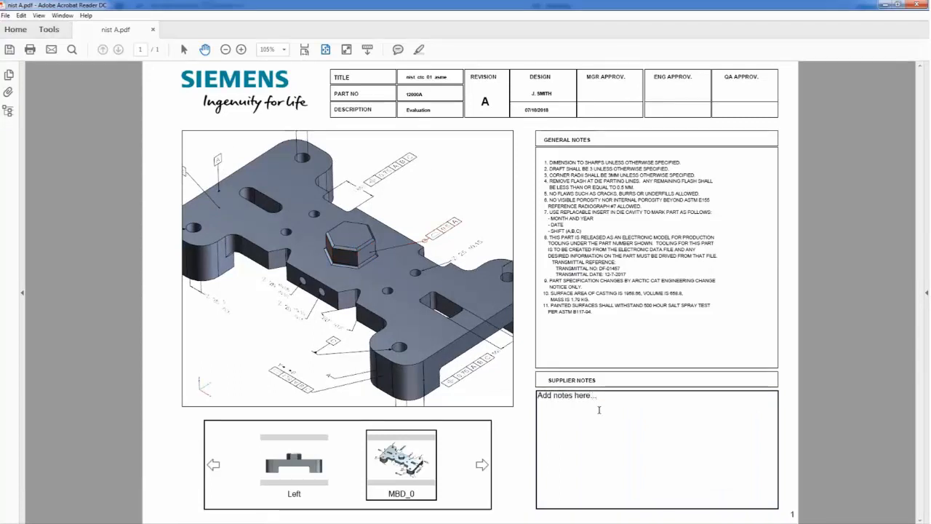
left_click(624, 312)
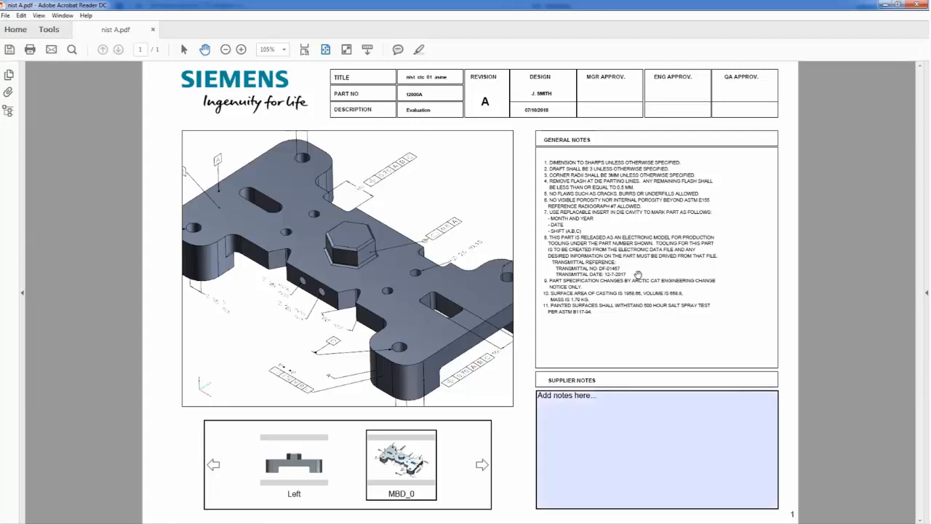
Step: Display the Left model view, go back through the preceding view thumbnails and show another view
scroll(332, 274, "down", 3)
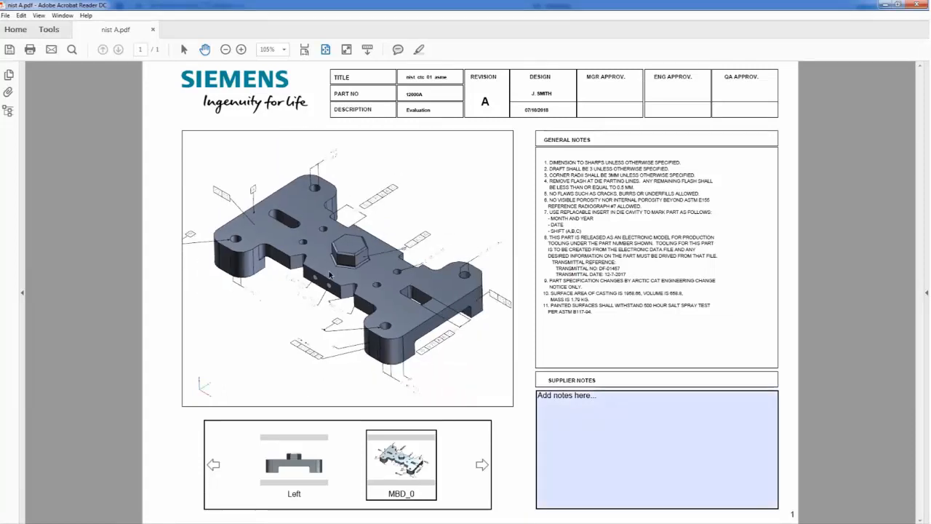
left_click(304, 470)
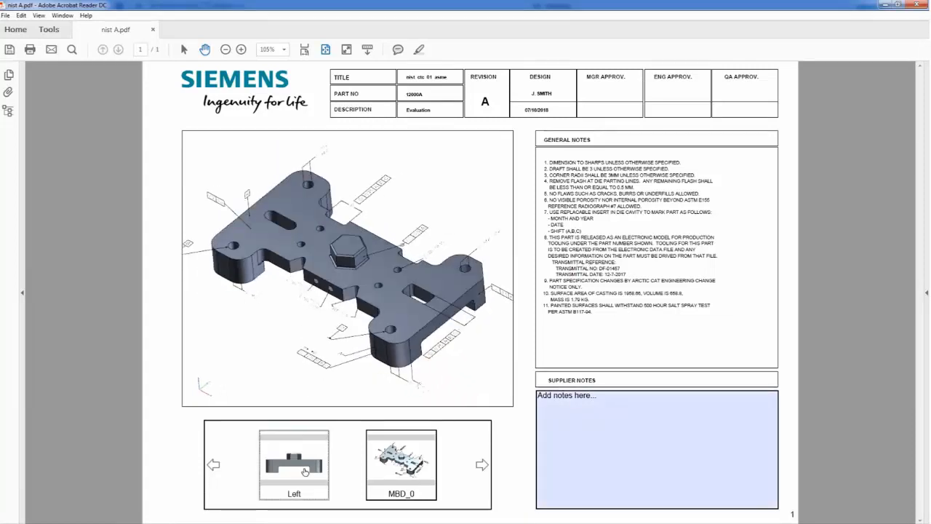
left_click(215, 466)
left_click(215, 466)
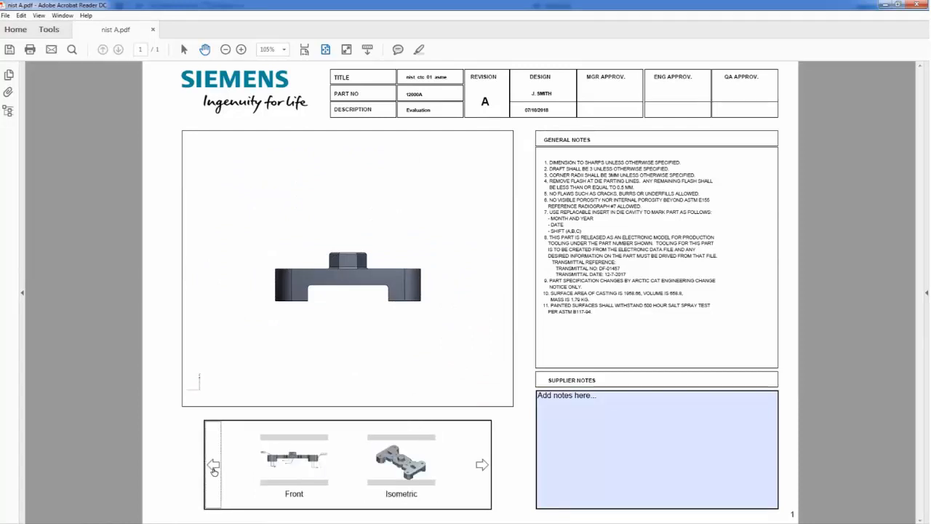
left_click(215, 466)
left_click(384, 466)
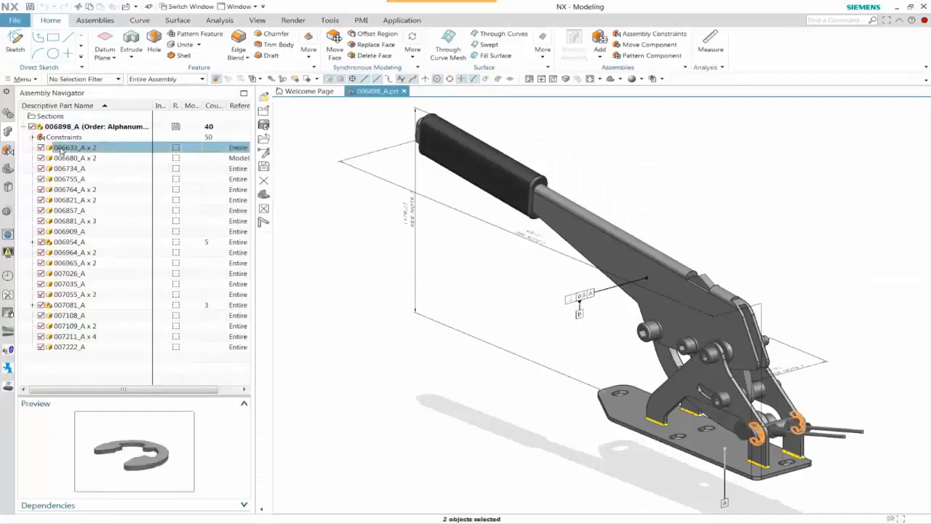
Step: Examine the components of assembly 006898_A in NX by highlighting each one in sequence from 006680_A to 007211_A, and clear the selection
key("Down")
key("Down")
key("Down")
key("Down")
key("Down")
key("Down")
key("Down")
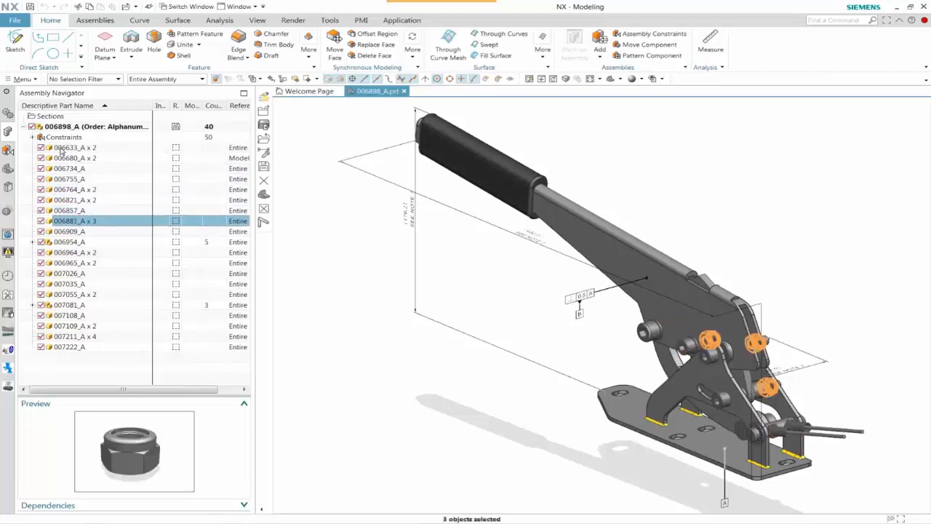
key("Down")
key("Down")
key("Down")
key("Down")
key("Down")
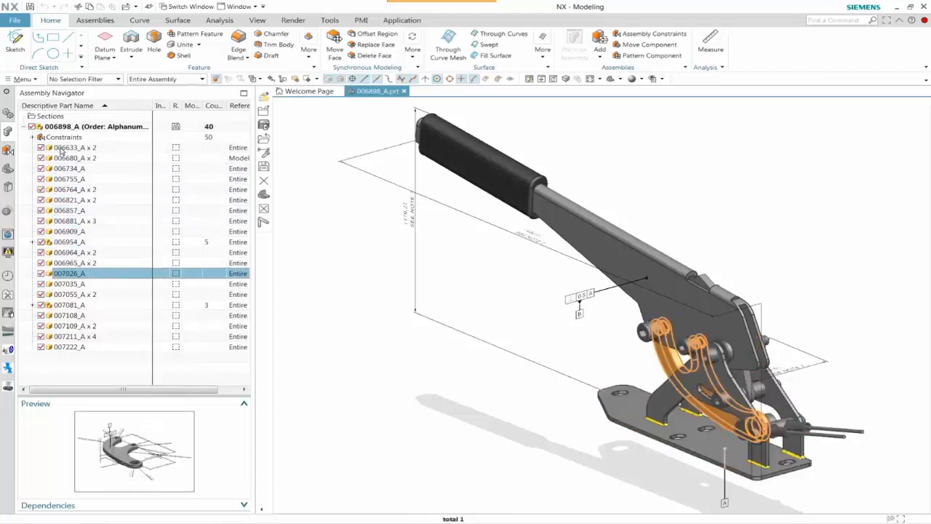
key("Down")
key("Down")
key("Down")
key("Down")
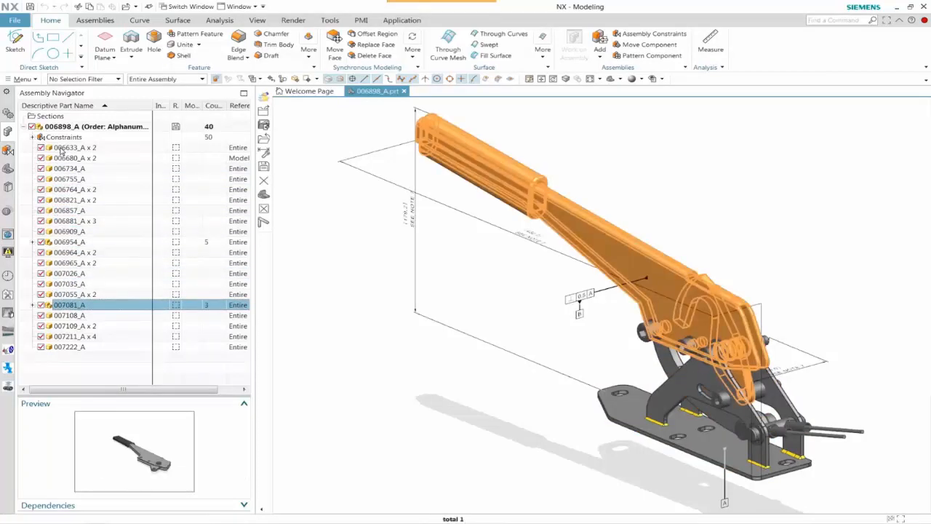
key("Down")
key("Down")
key("Down")
key("Escape")
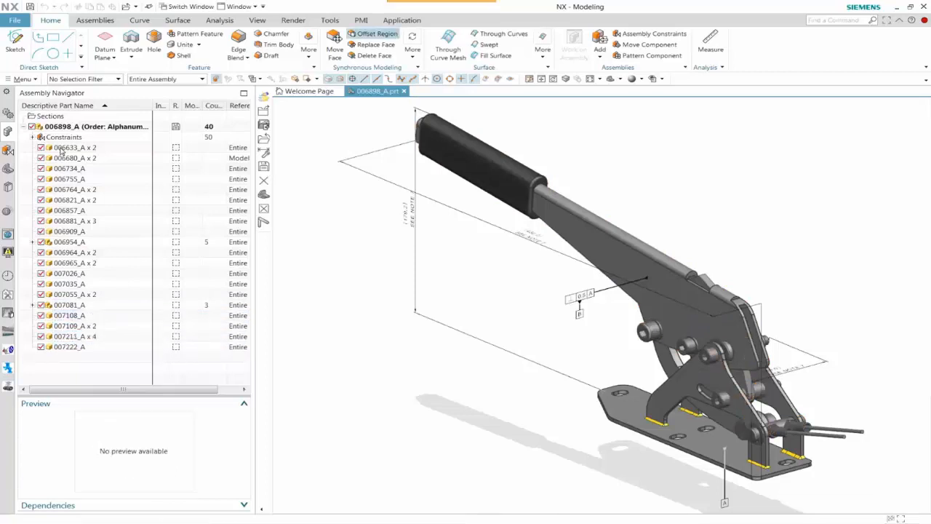
Step: Open the drawing of assembly 006898_A in Drafting and convert its Isometric view to PMI
left_click(402, 20)
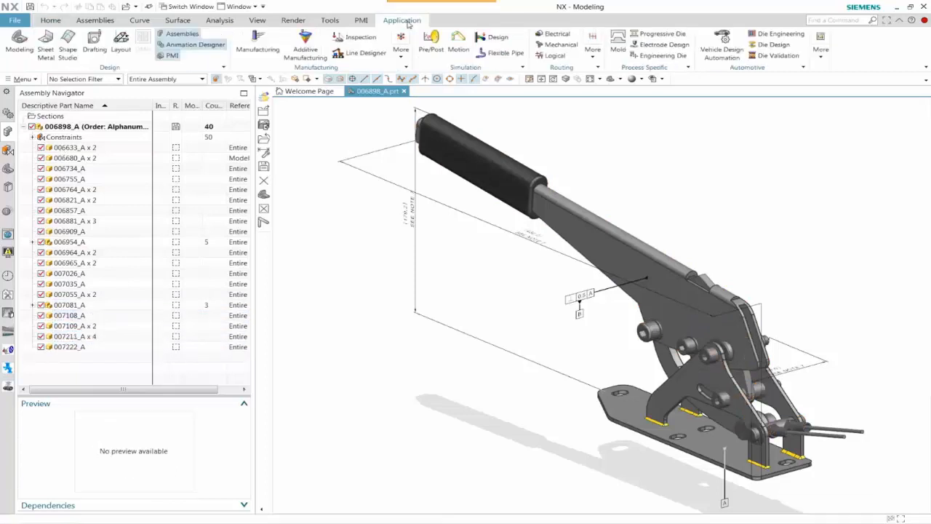
left_click(95, 42)
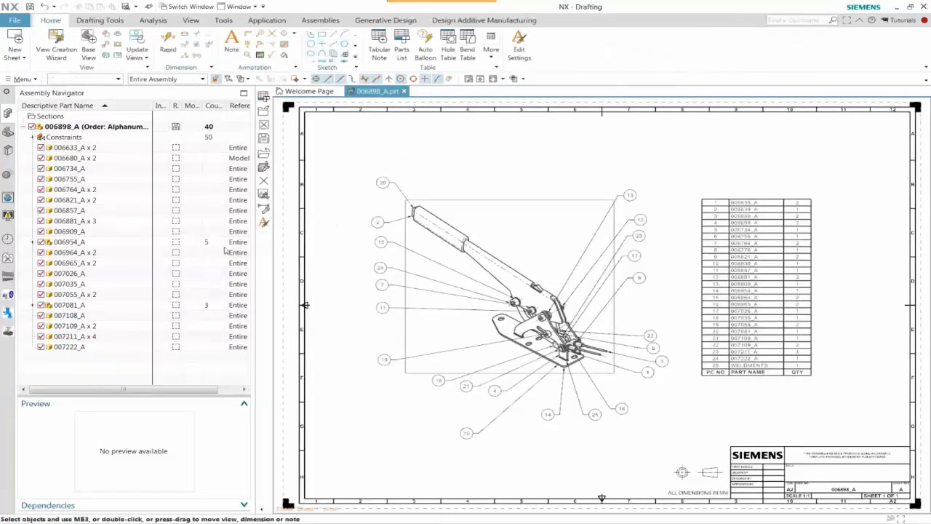
left_click(109, 21)
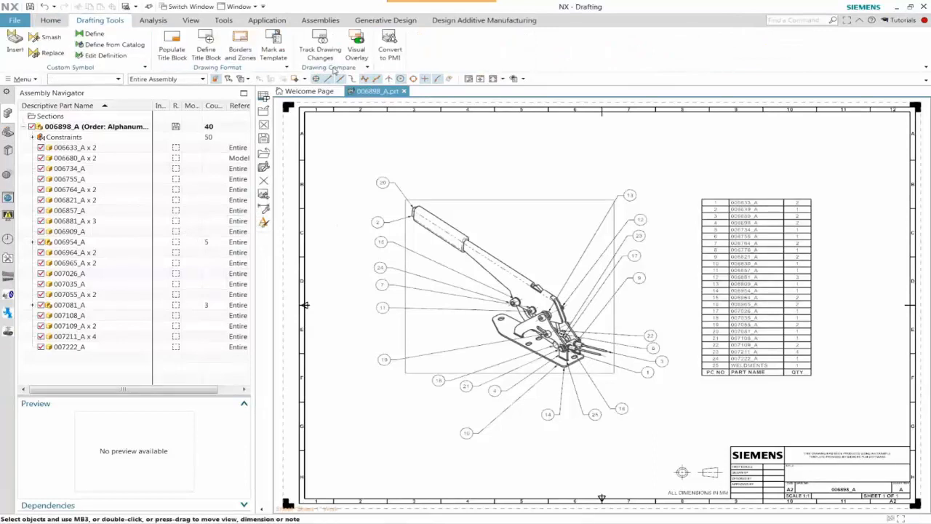
left_click(389, 44)
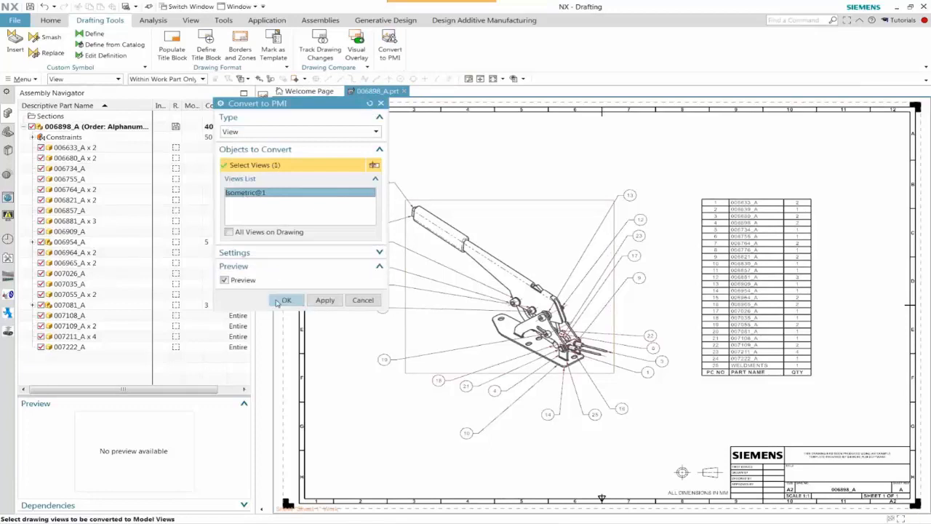
left_click(285, 300)
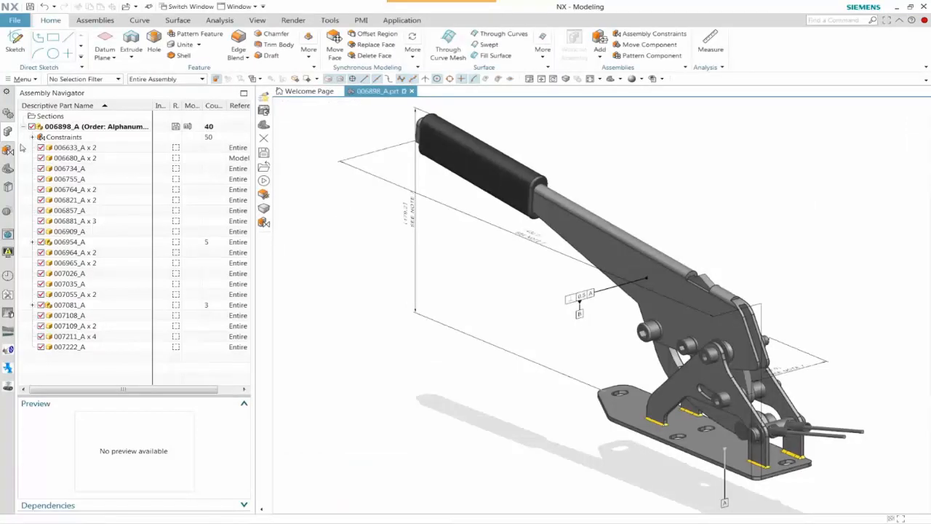
Step: List the assembly's model views, make "Isometric" the work view and examine its balloons from another angle
left_click(9, 170)
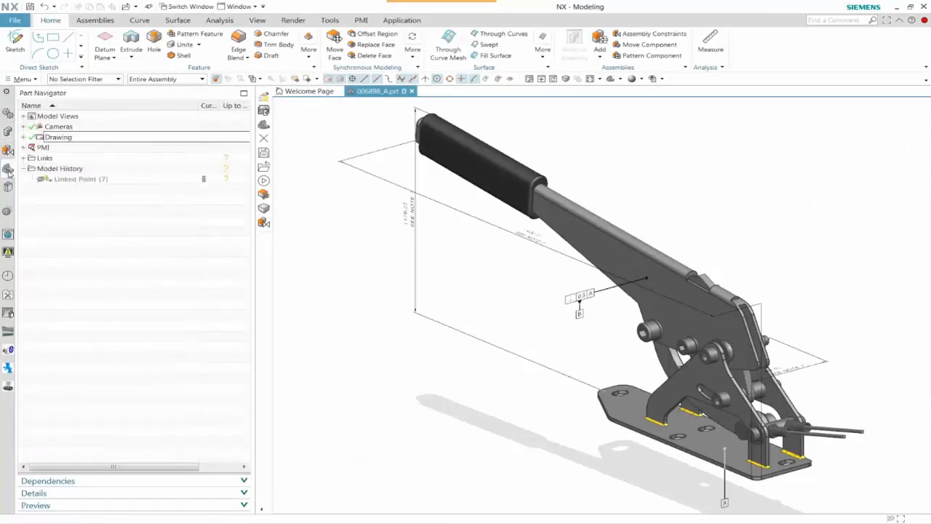
left_click(24, 116)
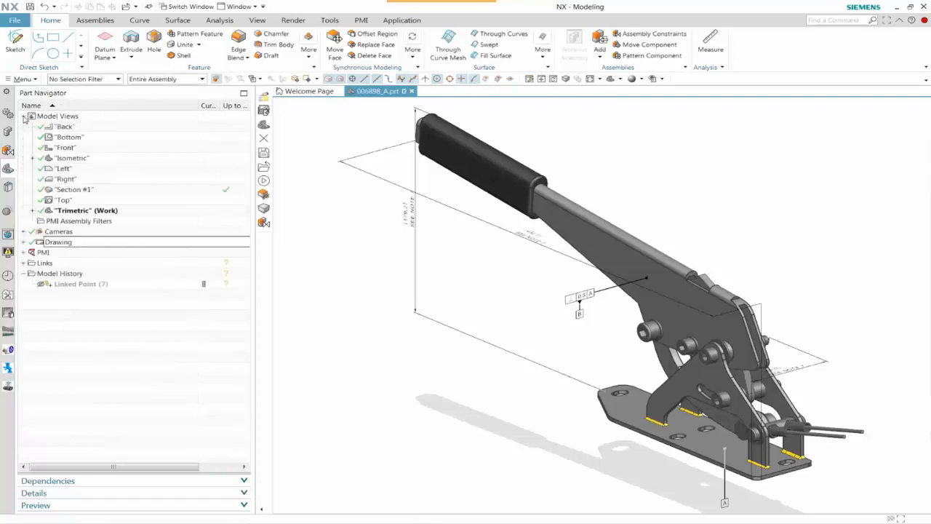
double_click(72, 158)
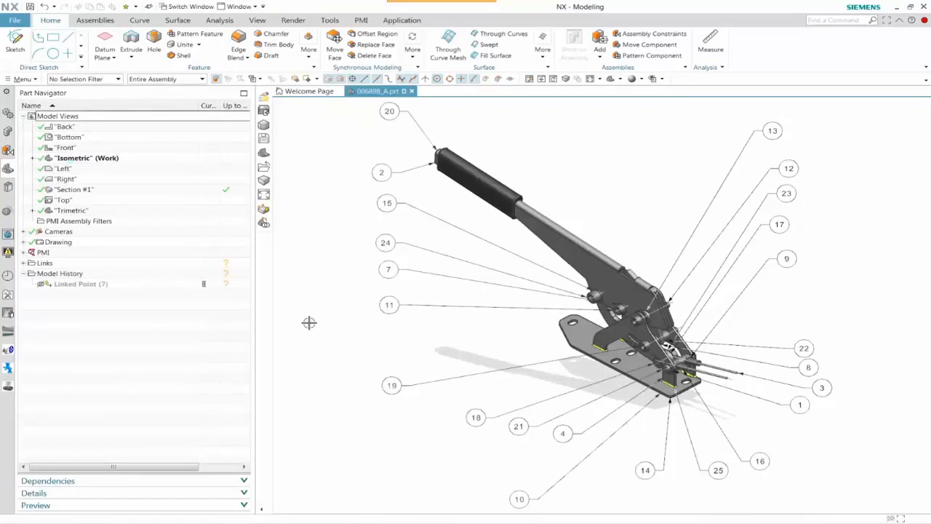
middle_click_drag(309, 323, 309, 322)
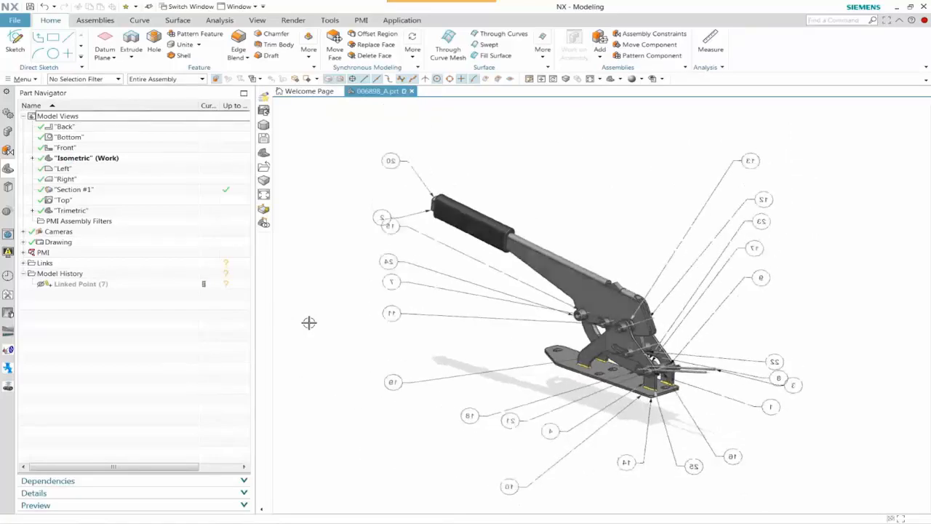
Step: Start publishing a technical data package with the A4 - Assembly-Landscape template
left_click(361, 20)
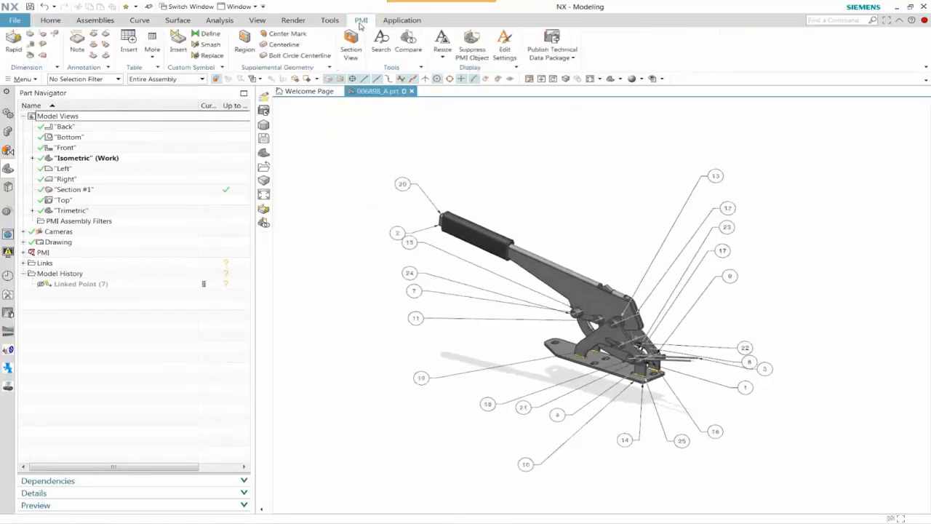
left_click(553, 48)
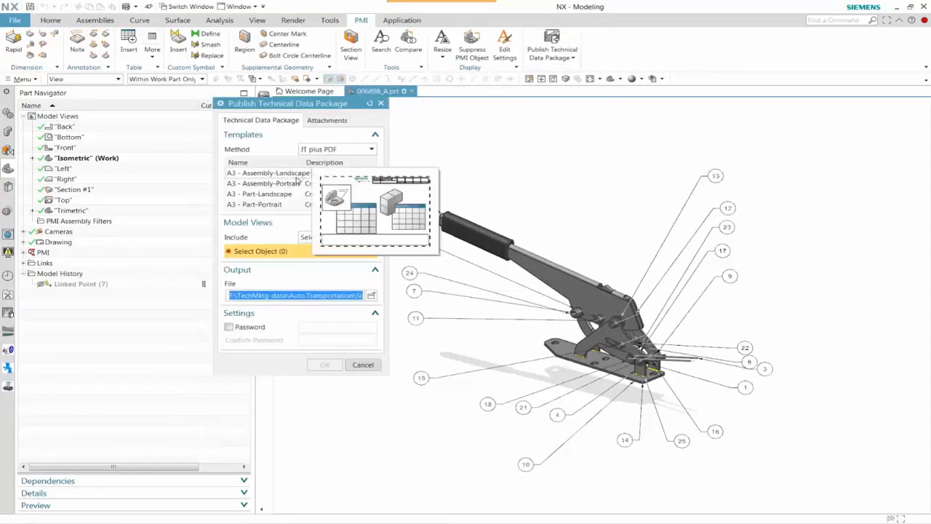
scroll(371, 183, "down", 3)
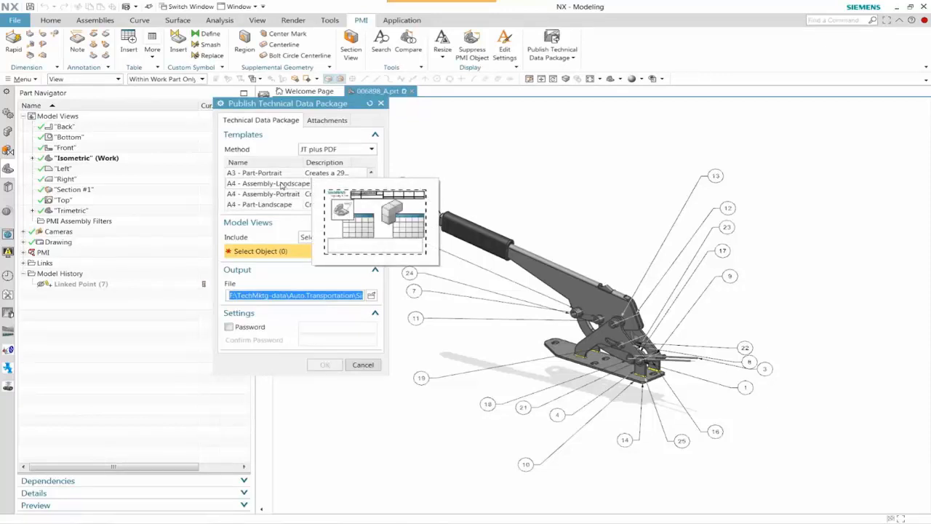
left_click(282, 184)
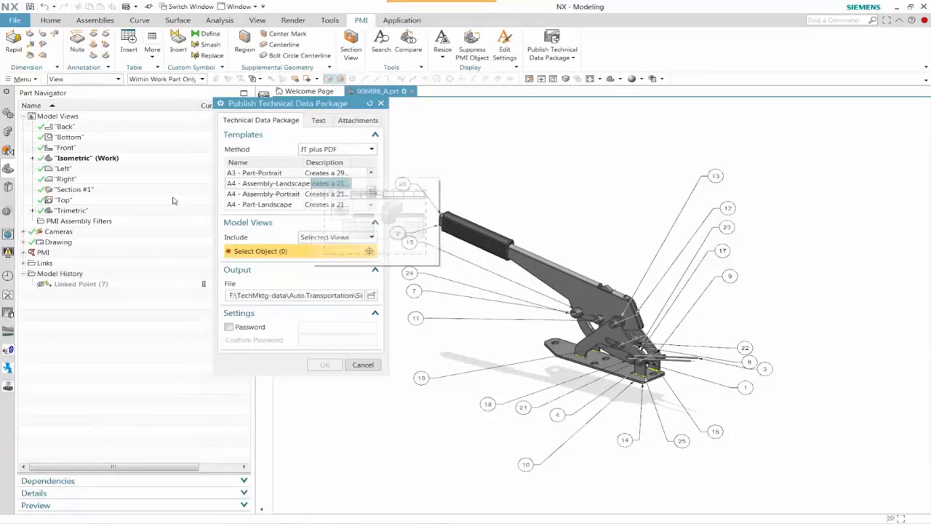
Step: Include the Isometric, Section #1, Top, Trimetric, Front and Right model views in the technical data package
left_click(88, 158)
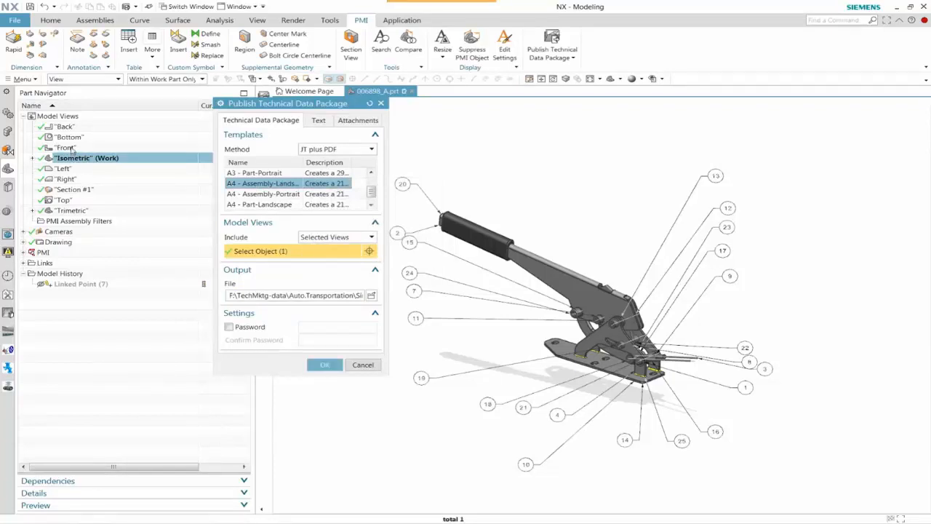
left_click(79, 190)
left_click(75, 201)
left_click(72, 211)
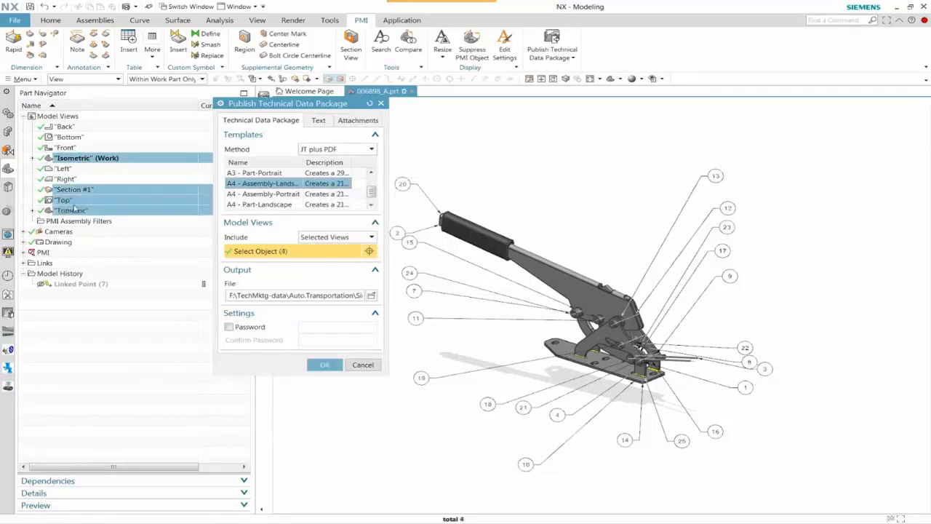
left_click(70, 148)
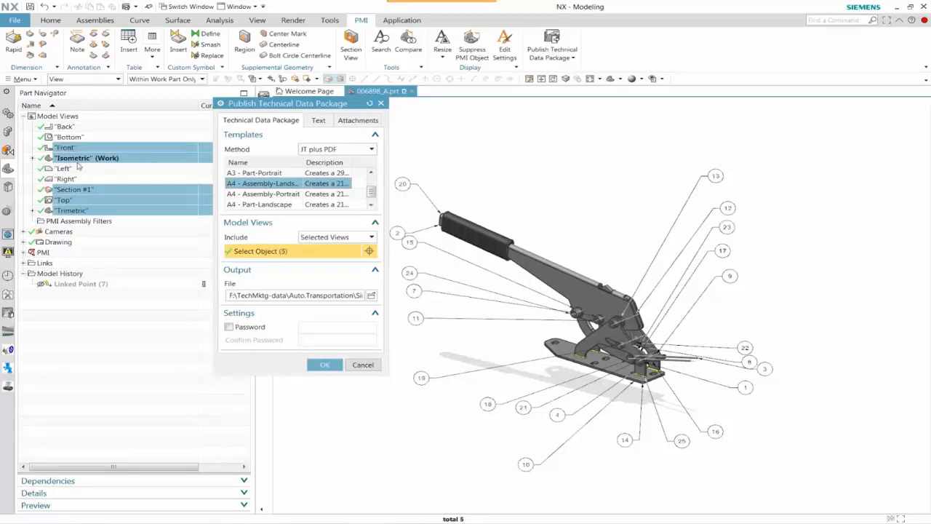
left_click(75, 179)
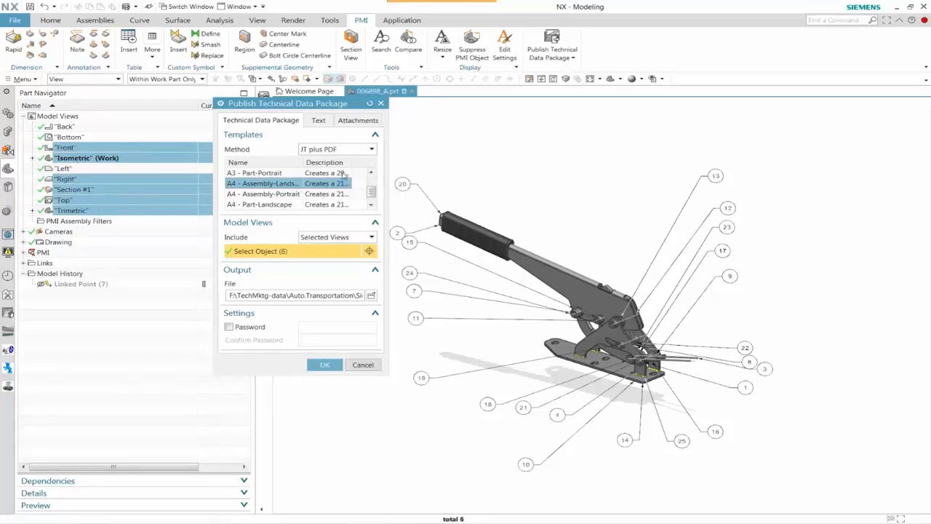
Step: Review the package's text fields and attachments, and return to the main publishing settings
left_click(320, 122)
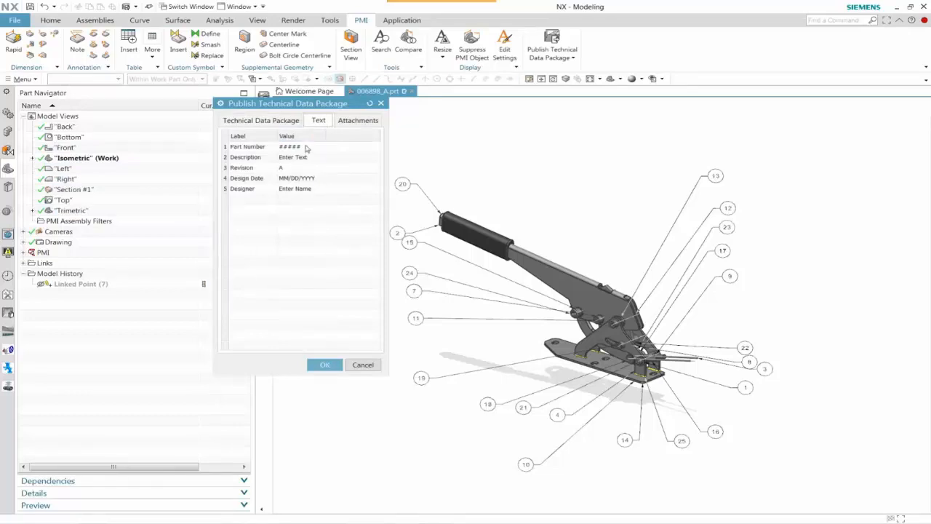
left_click(358, 120)
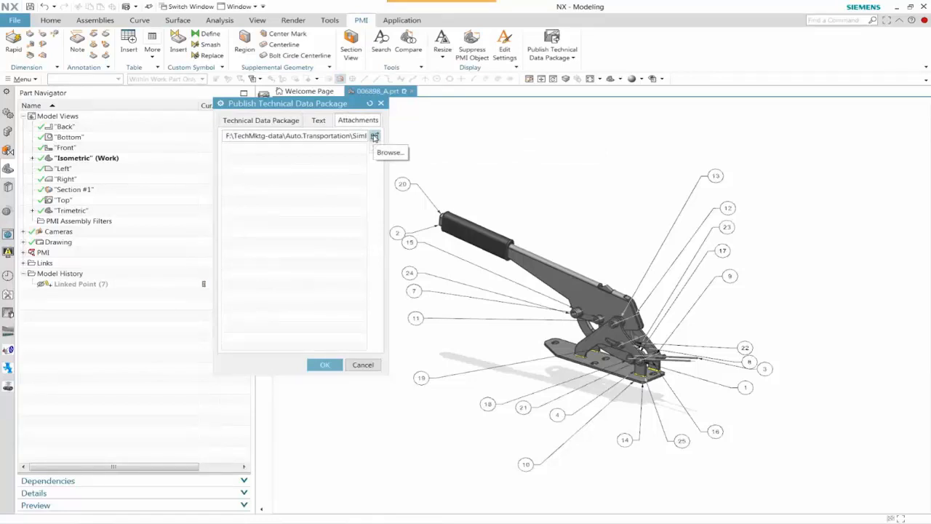
left_click(270, 120)
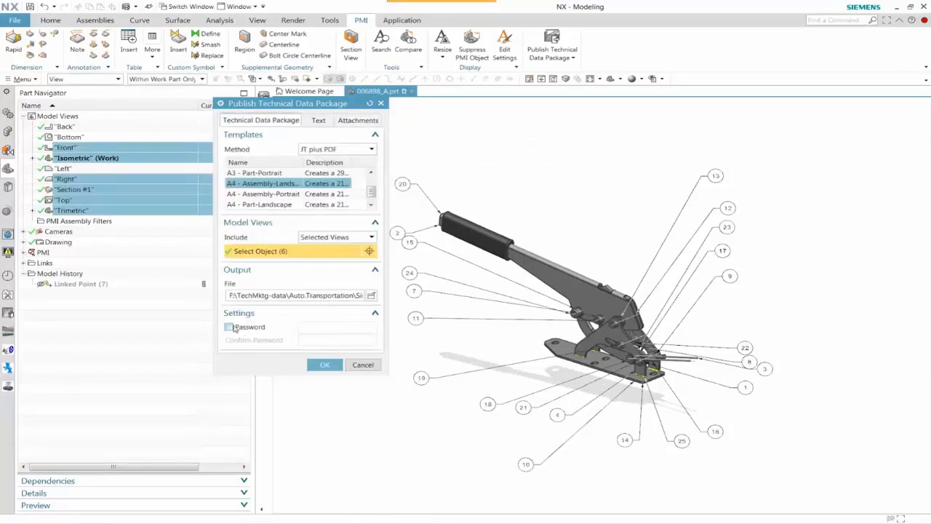
Step: Set the output file name to 006898_A.A4L.pdf and publish the technical data package
left_click(358, 295)
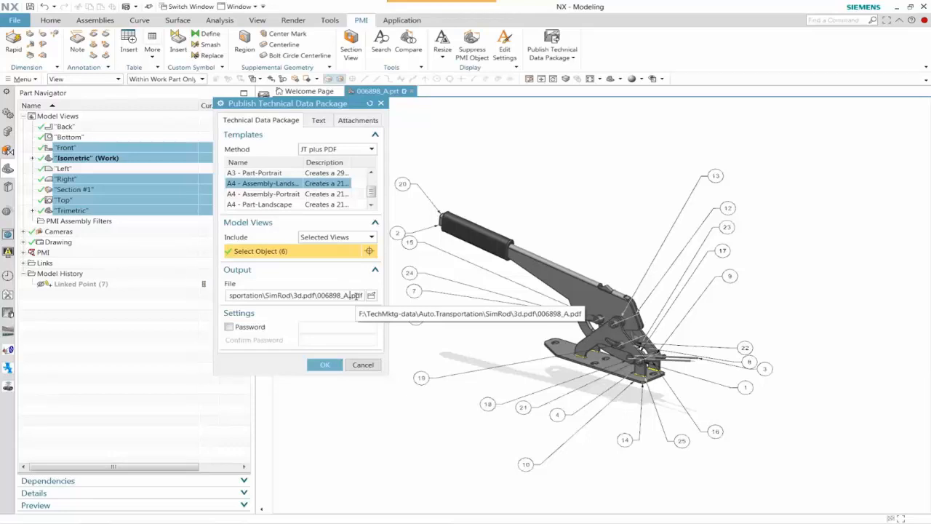
type(".A4L.")
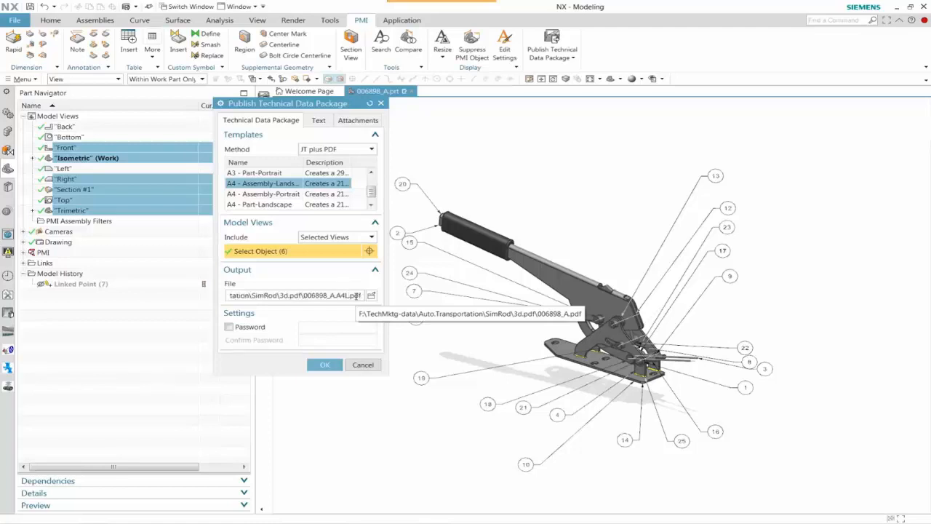
left_click(325, 365)
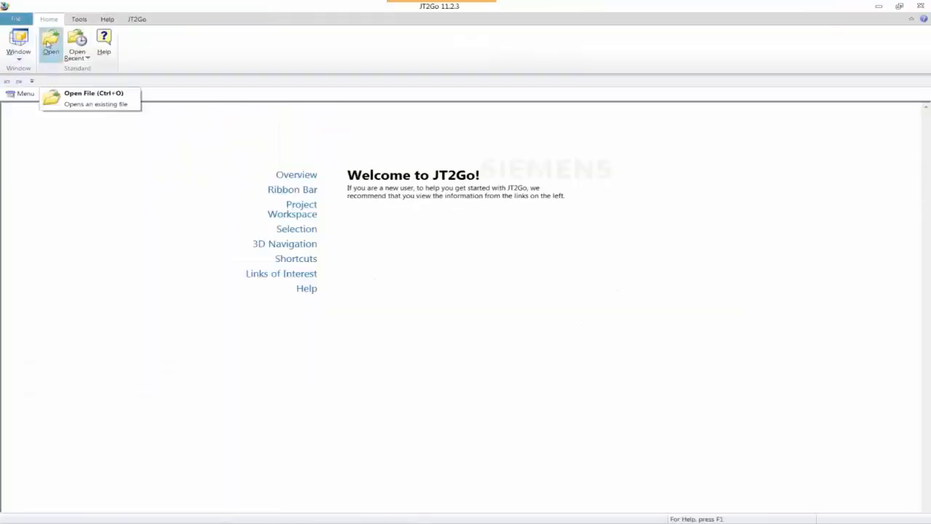
Step: Open 006898_A.A4L.pdf from the 3d.pdf folder in JT2Go and display the model's Isometric view
left_click(50, 44)
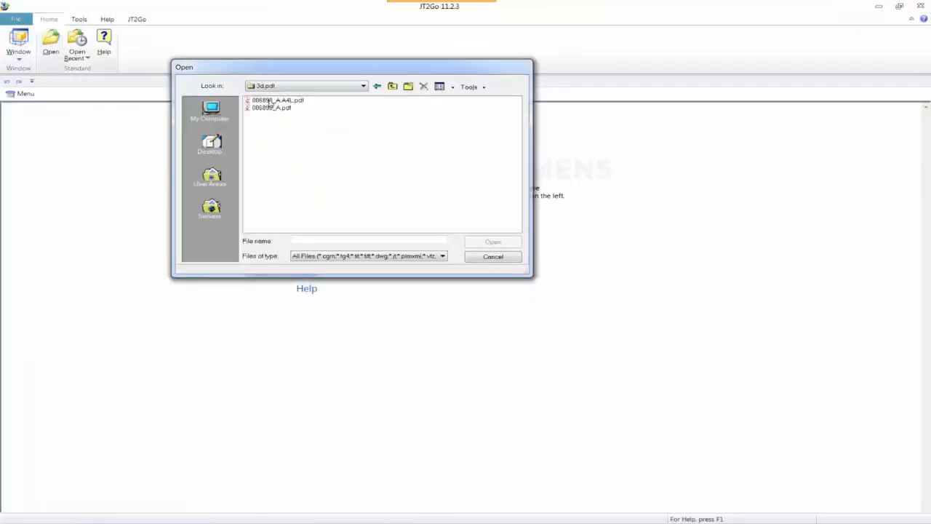
double_click(269, 100)
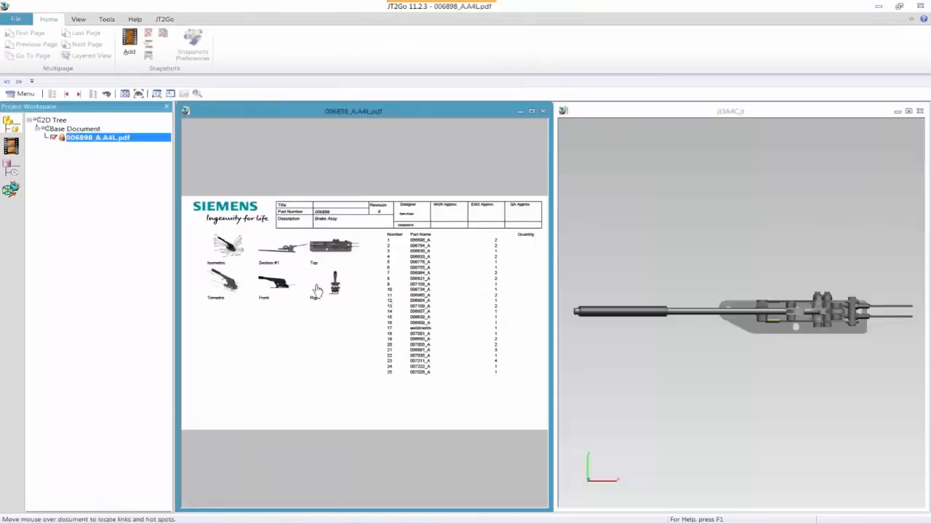
left_click(228, 248)
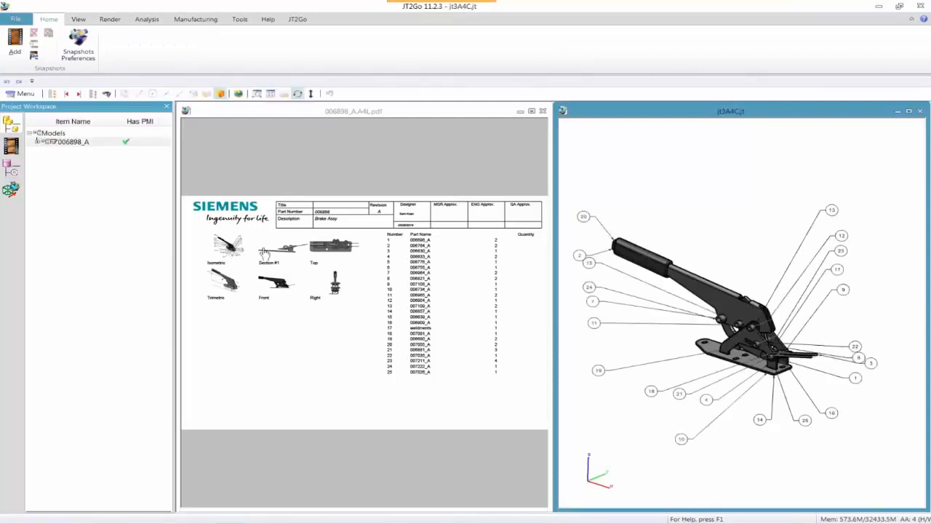
Step: Display the Top and Trimetric views of the brake assembly and examine the Trimetric view from another angle
left_click(331, 248)
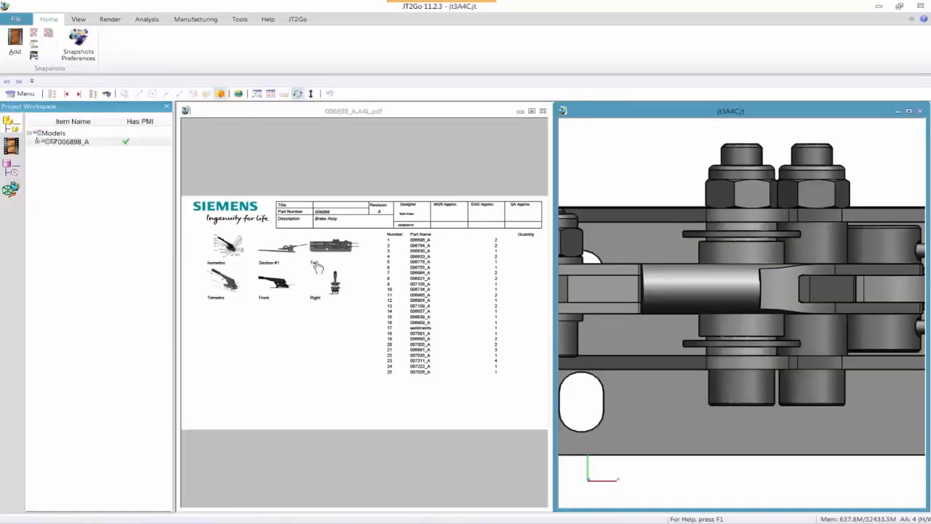
left_click(229, 283)
left_click(261, 284)
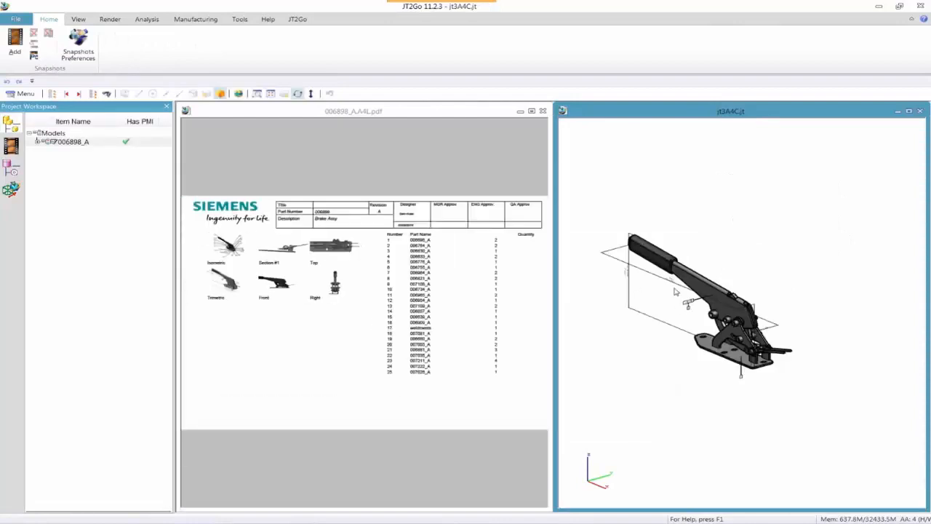
scroll(670, 294, "down", 1)
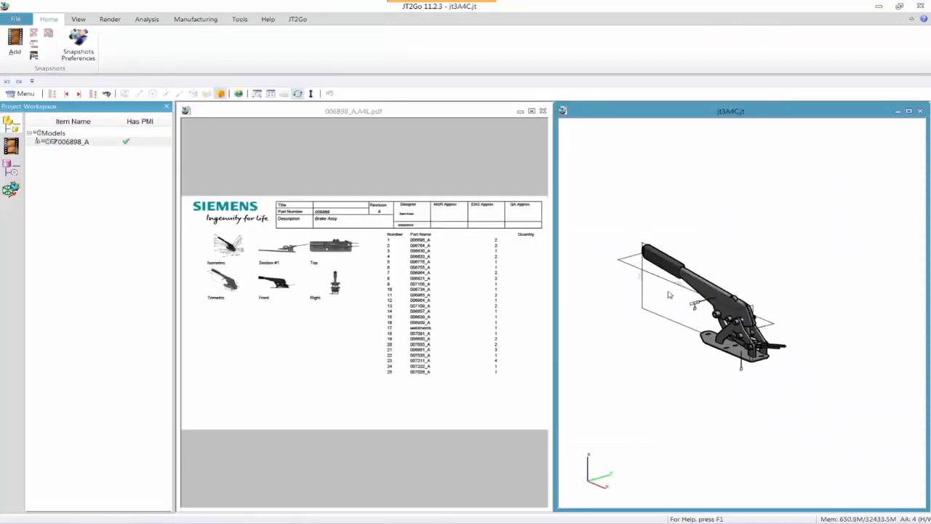
scroll(669, 293, "up", 4)
middle_click_drag(660, 289, 593, 280)
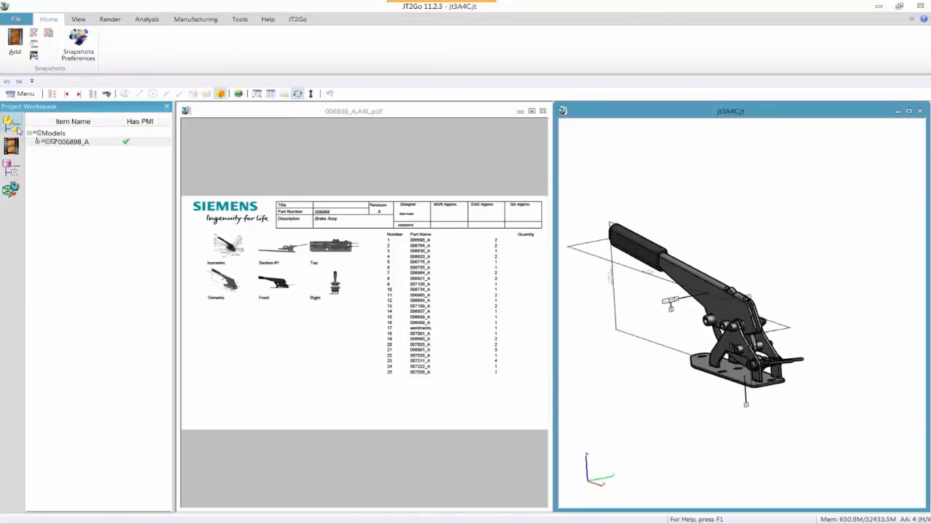
Step: Expand the component tree of 006898_A and find the model views of all its parts
left_click(37, 142)
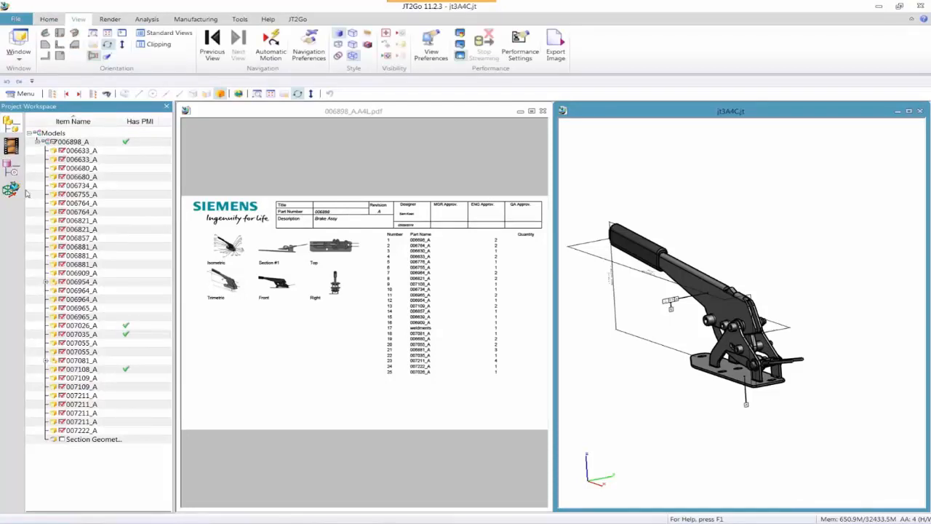
left_click(11, 189)
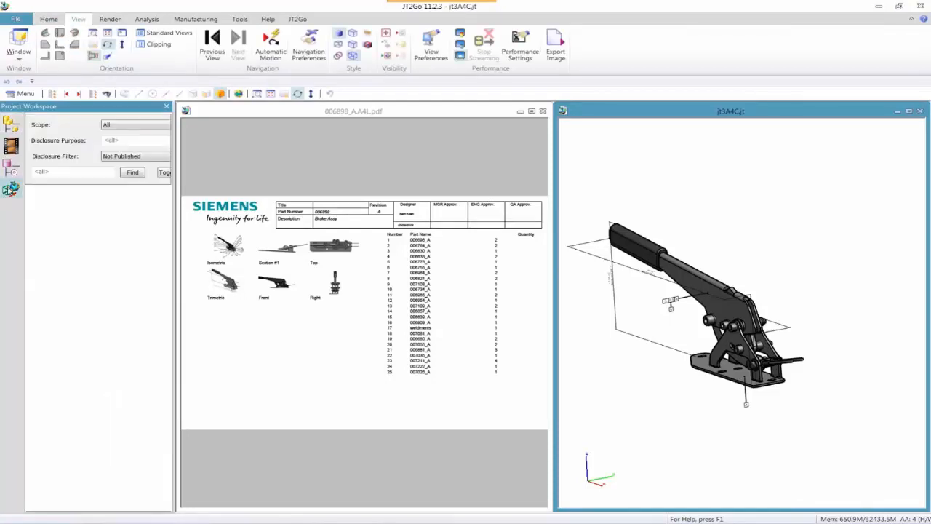
left_click(131, 173)
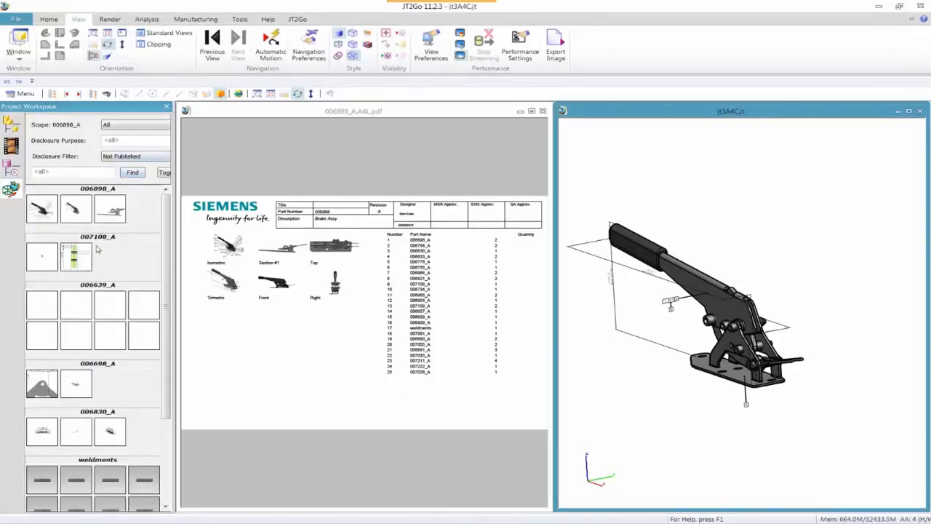
Step: Display the two model views of part 007108_A in turn and examine the Section #1 view's dimensions
left_click(42, 259)
left_click_drag(776, 305, 757, 284)
left_click(77, 257)
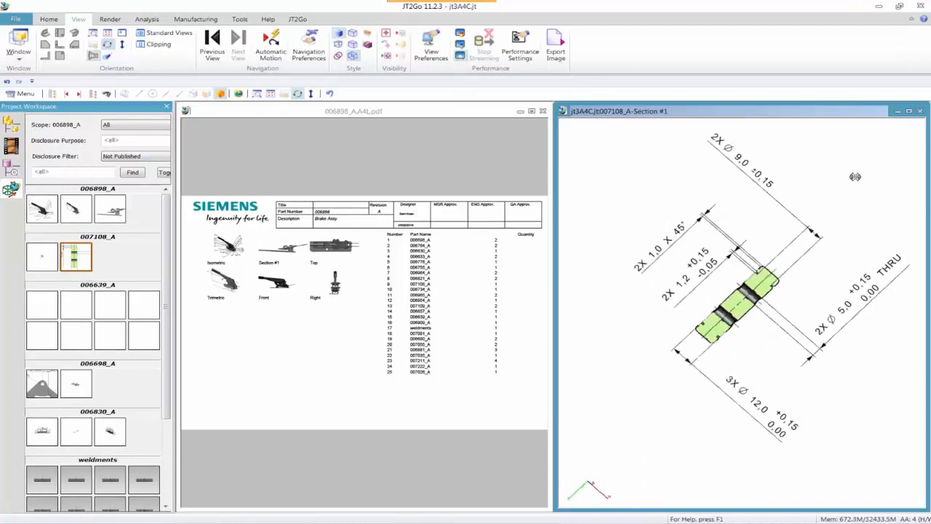
mouse_move(727, 342)
left_mouse_down()
mouse_move(836, 359)
mouse_move(737, 342)
mouse_move(746, 357)
mouse_move(801, 353)
mouse_move(875, 368)
mouse_move(755, 347)
left_mouse_up()
Step: Display the Top view of part 006698_A, return to the PDF's Front assembly view and examine it from another angle
left_click(44, 389)
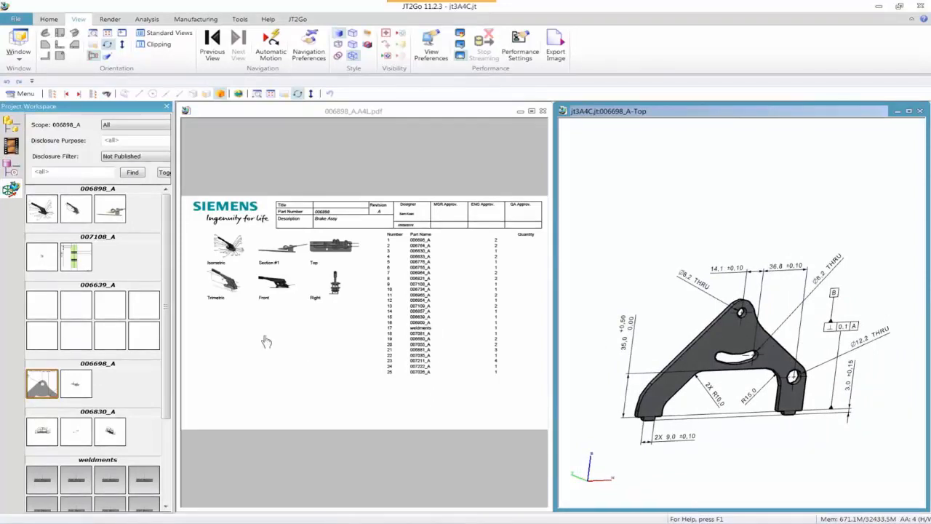
left_click(272, 287)
left_click_drag(594, 311, 556, 368)
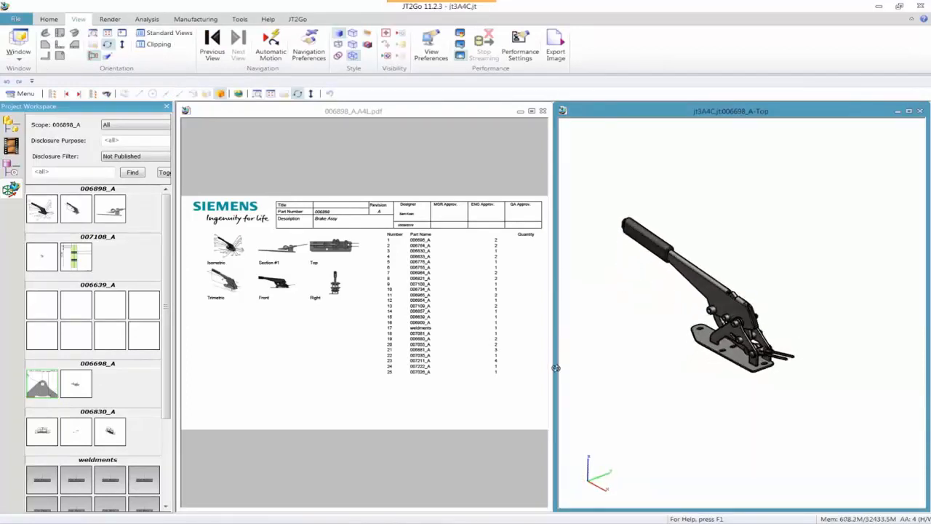